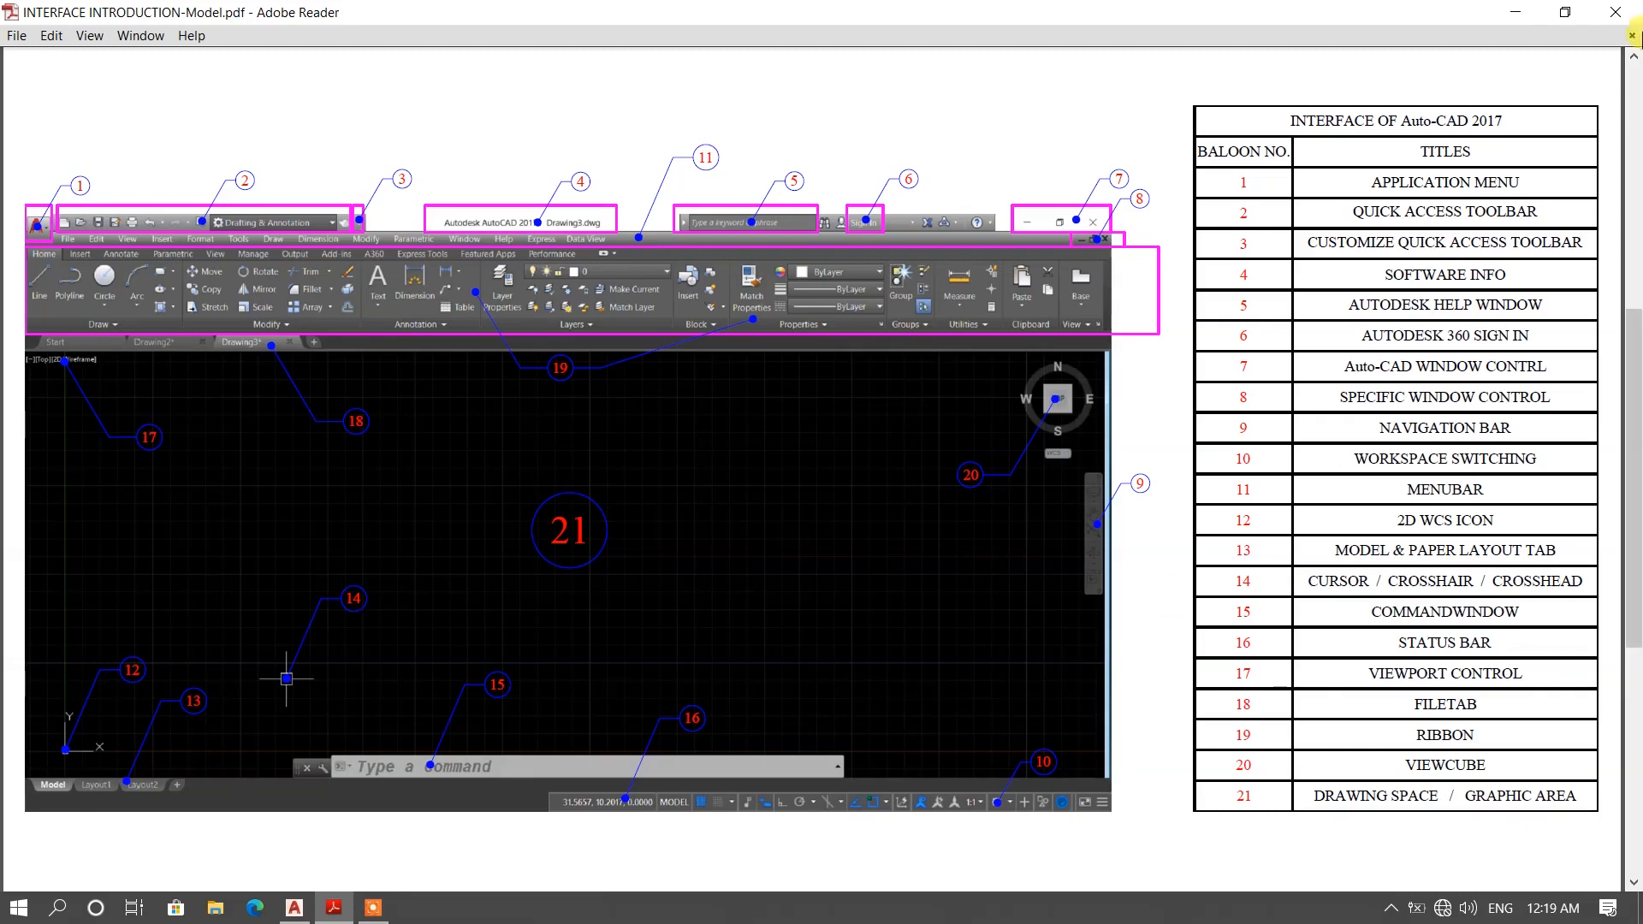
# Minimize the interface introduction PDF and switch to the open Drawing1.dwg in AutoCAD 2017
pyautogui.click(1512, 16)
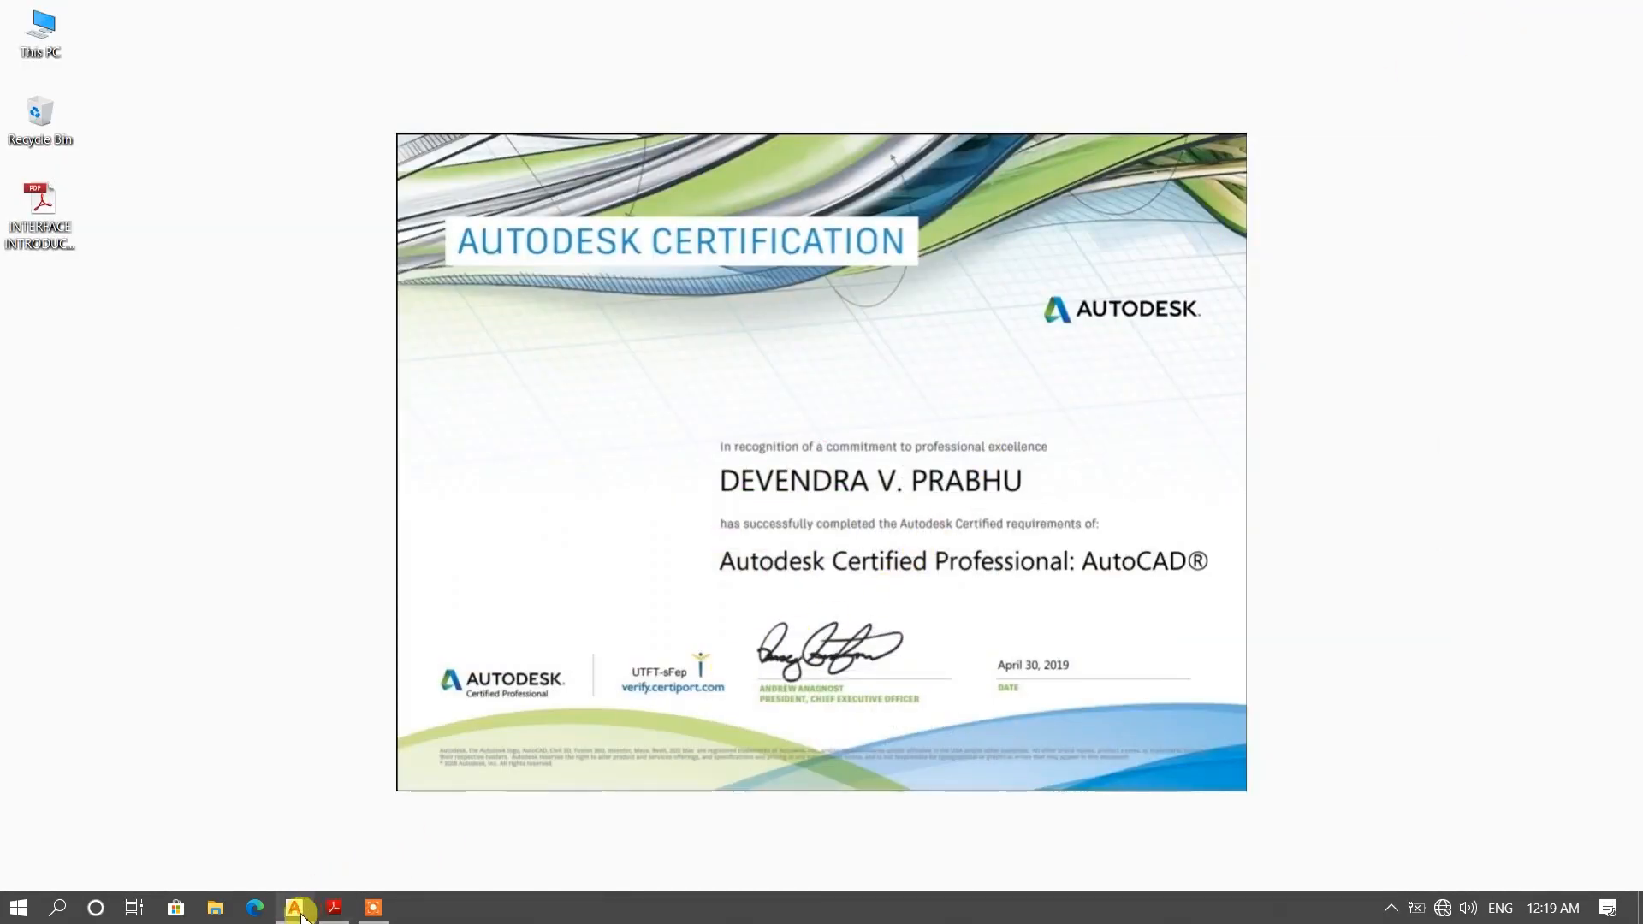
pyautogui.moveTo(296, 908)
pyautogui.moveTo(297, 811)
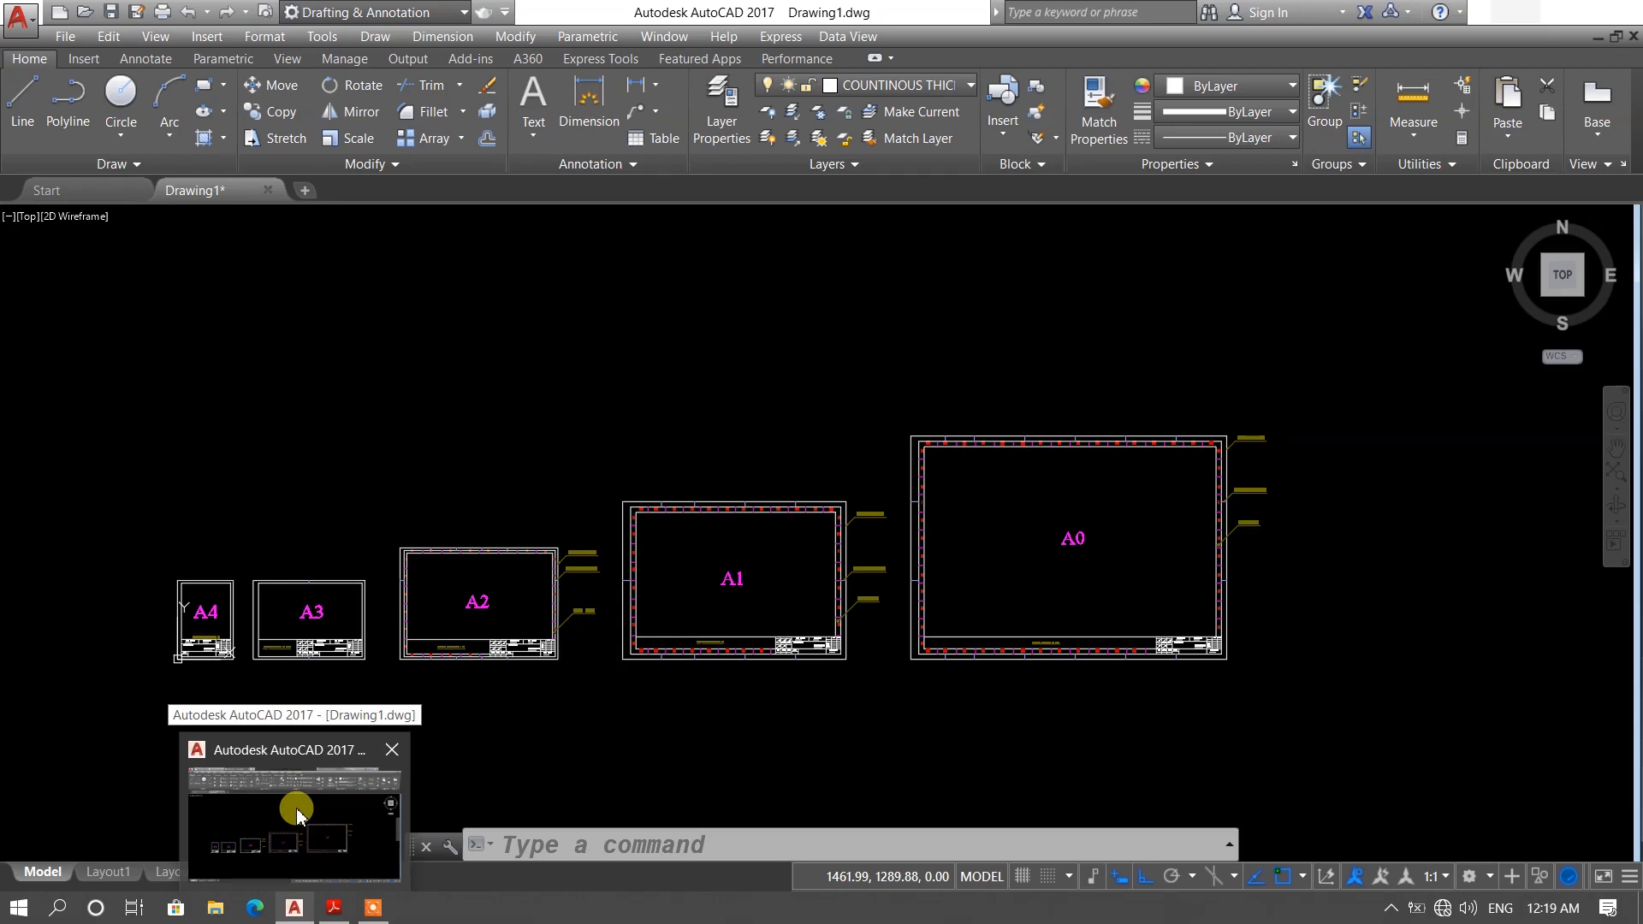
pyautogui.click(297, 811)
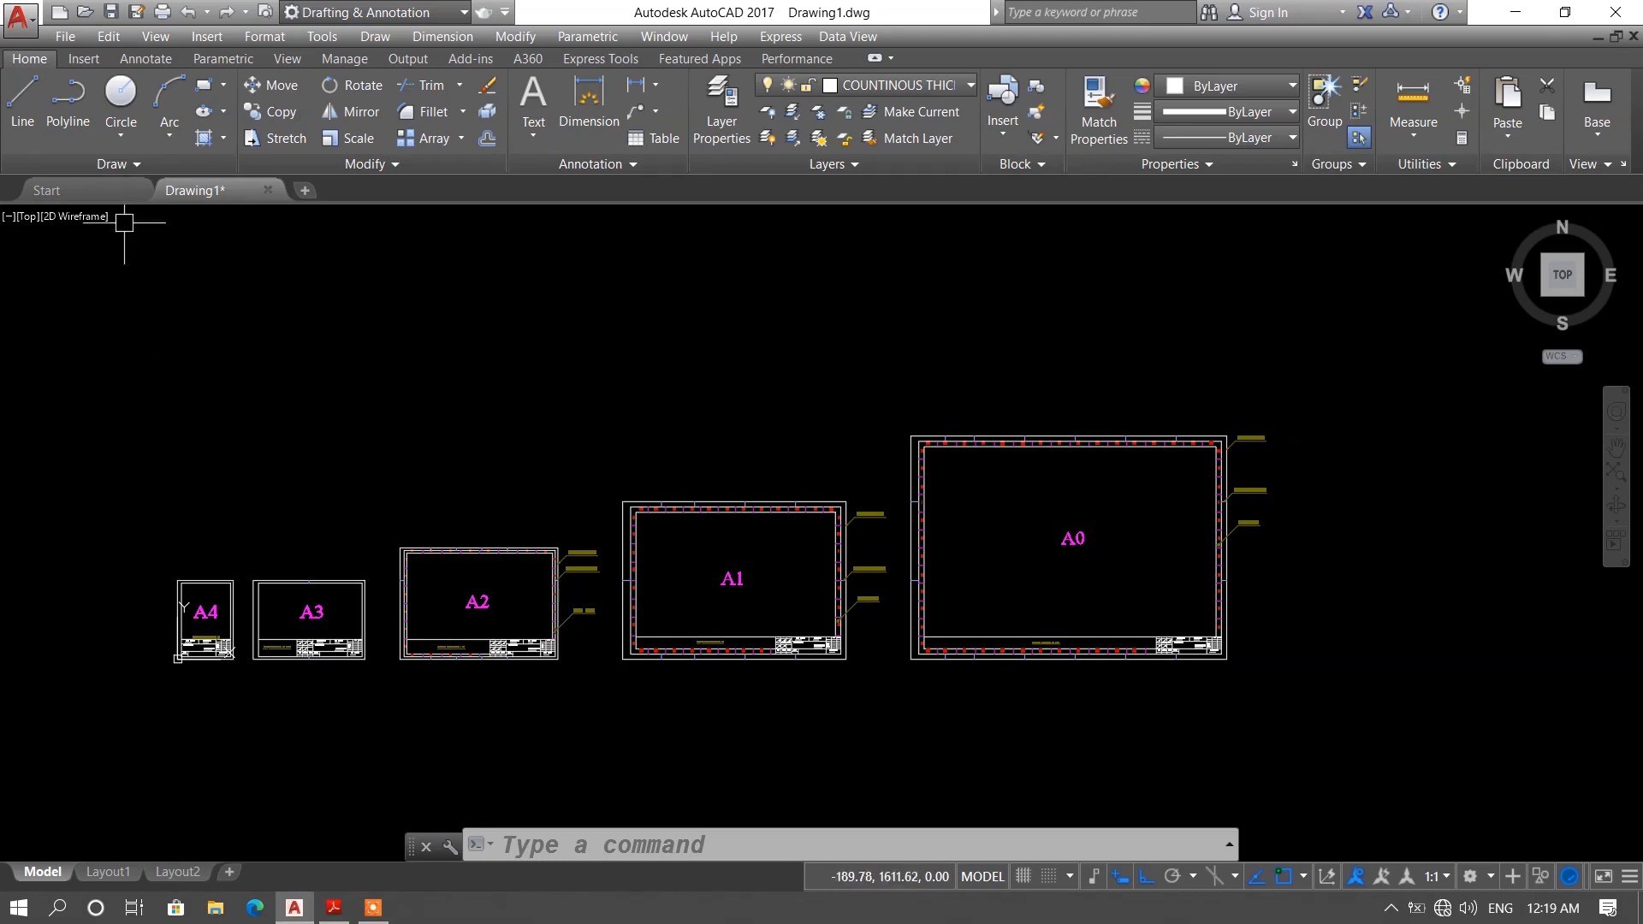
# Start a new drawing from the template DRAWING TEMPLATE FILE FOR SVMITI.dwt
pyautogui.click(112, 191)
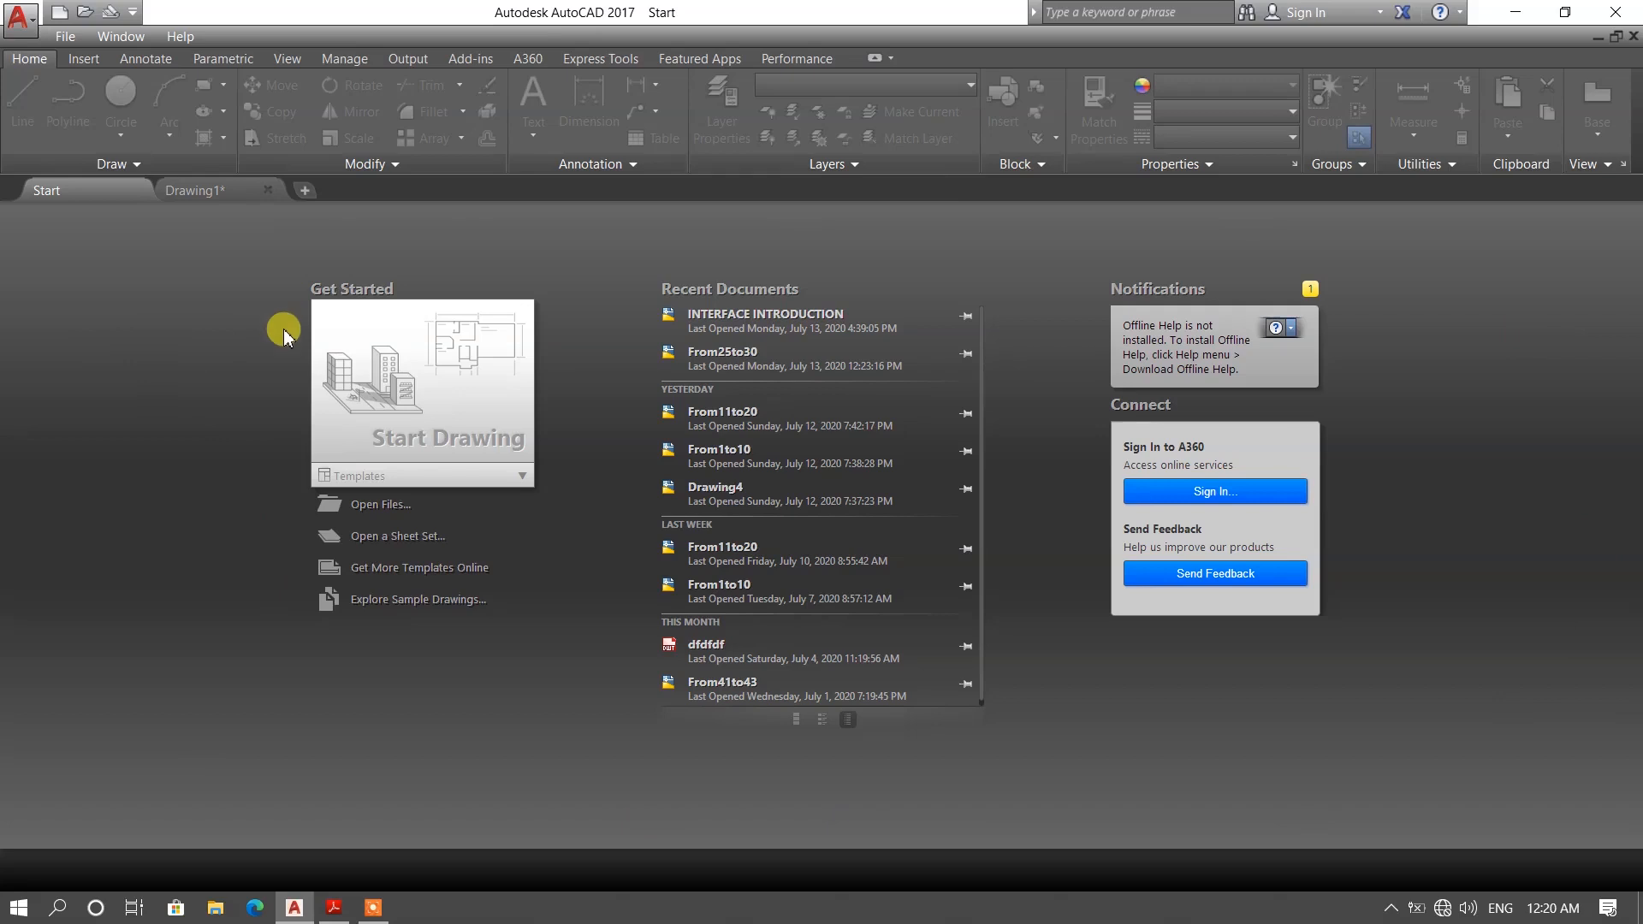
pyautogui.click(524, 479)
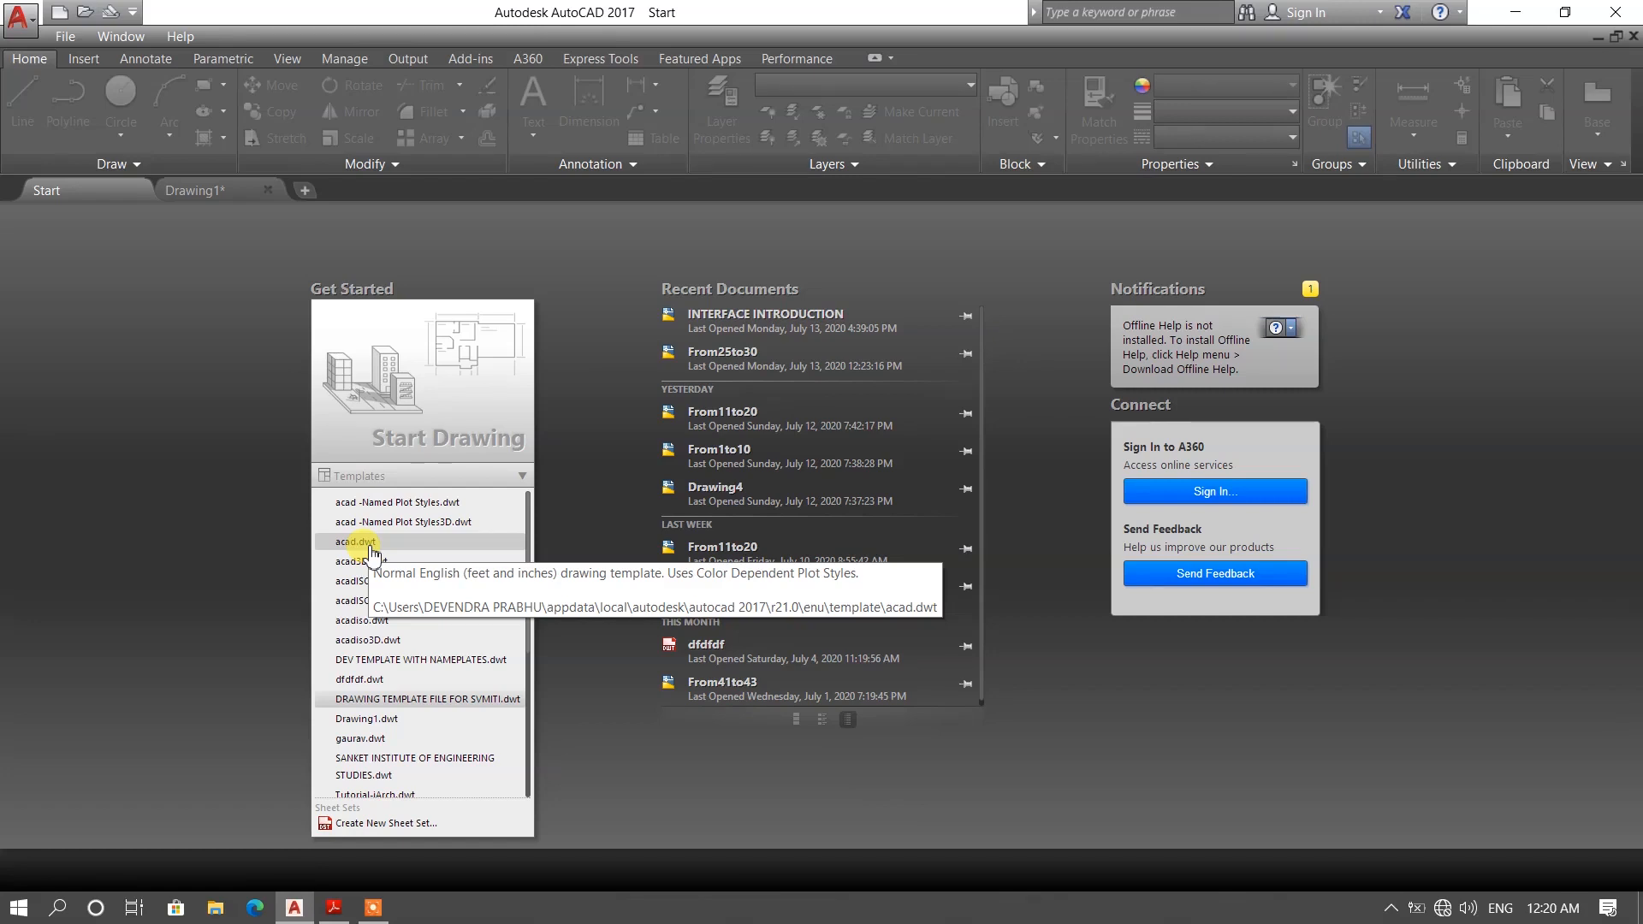
pyautogui.click(385, 702)
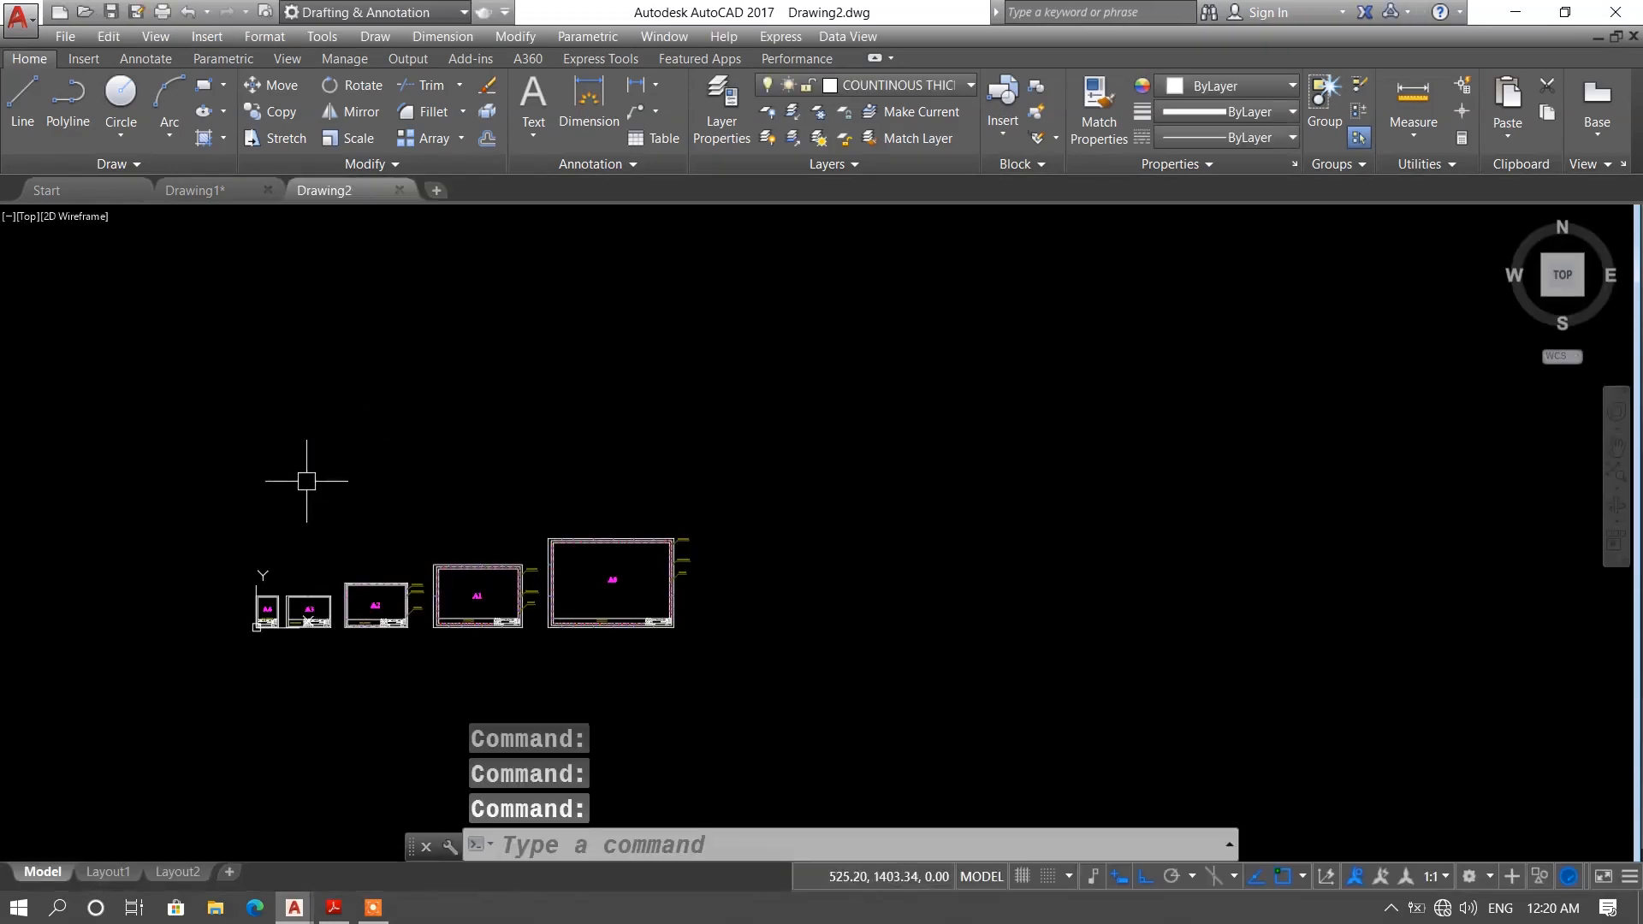
# Examine the A4, A3 and A2 sheet frames and title blocks in the new drawing
pyautogui.scroll(8, 257, 616)
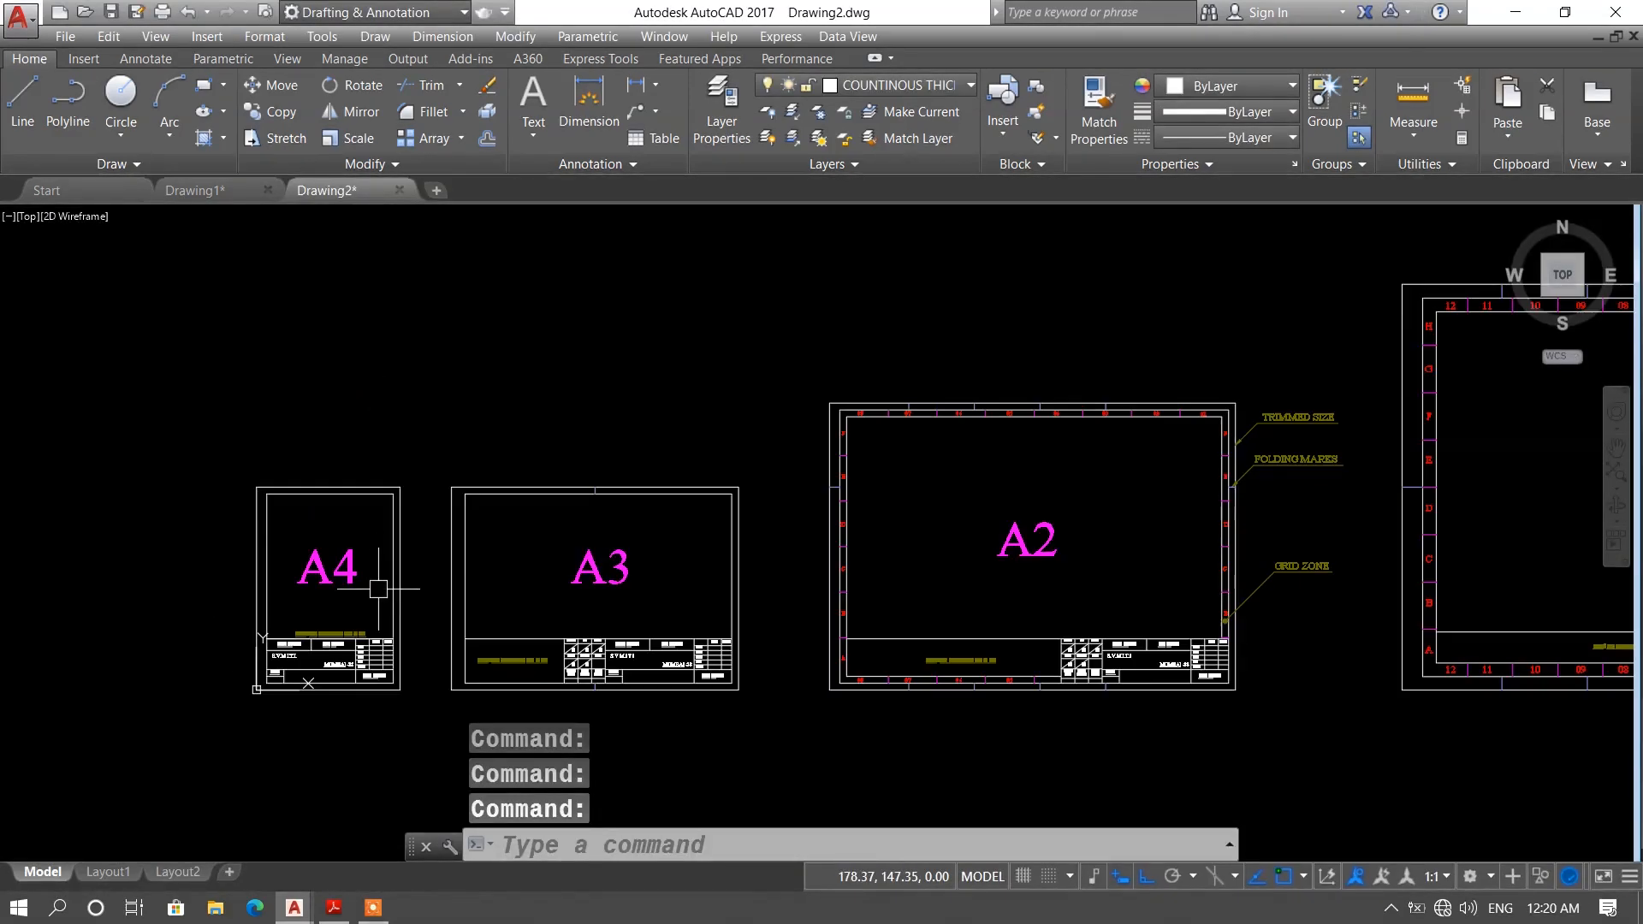
pyautogui.scroll(-5, 378, 589)
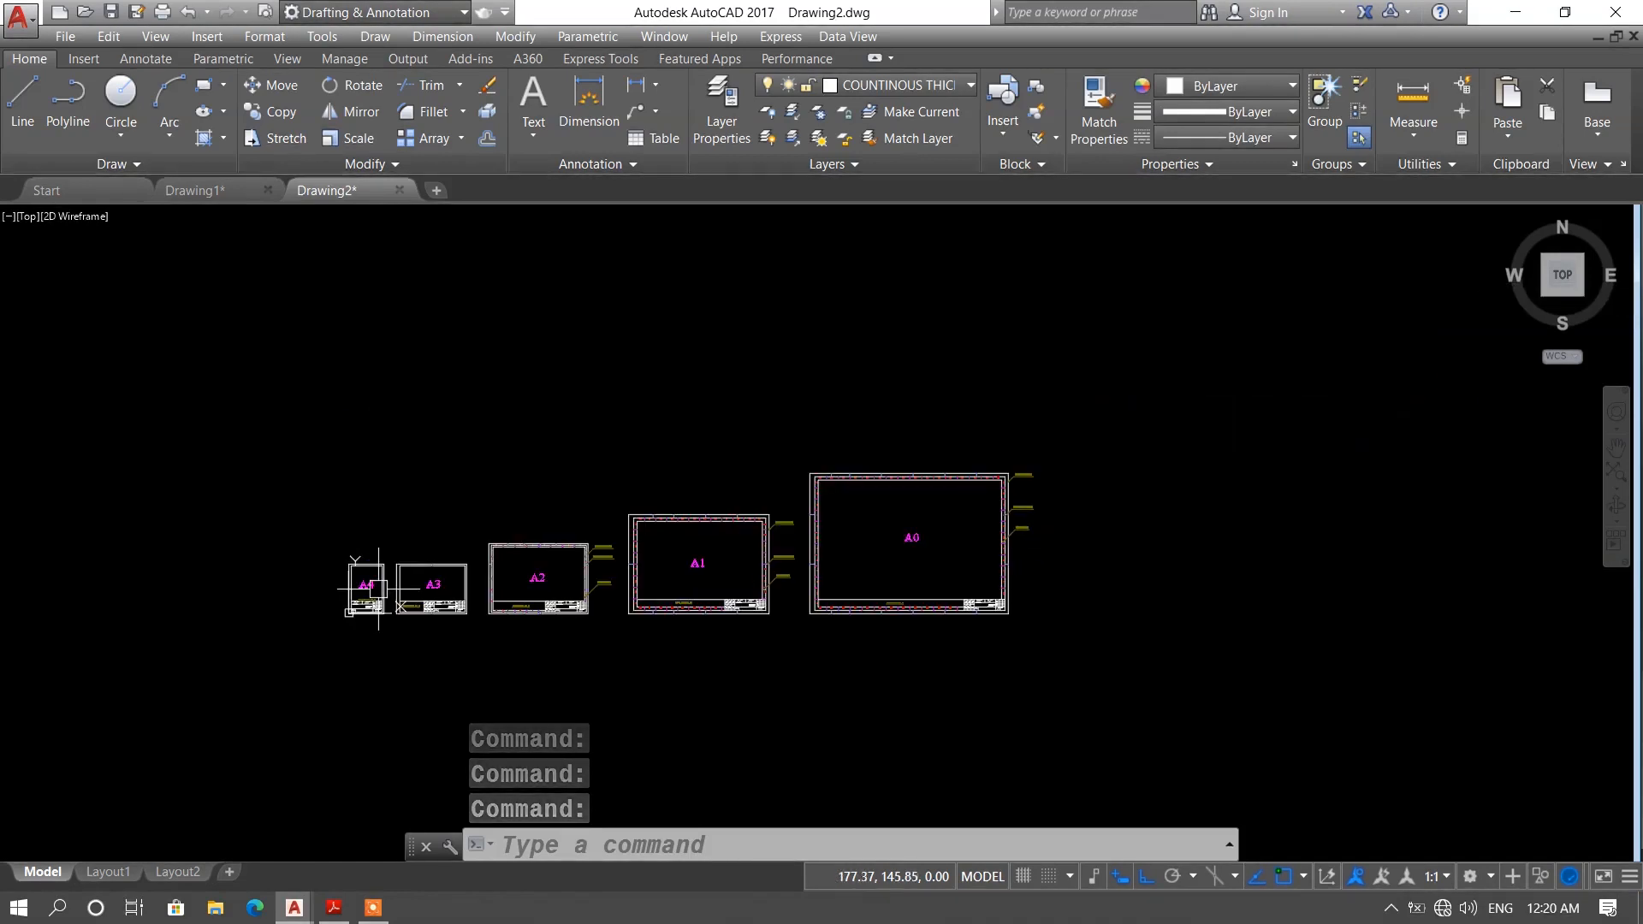
pyautogui.scroll(5, 378, 589)
pyautogui.scroll(-5, 378, 588)
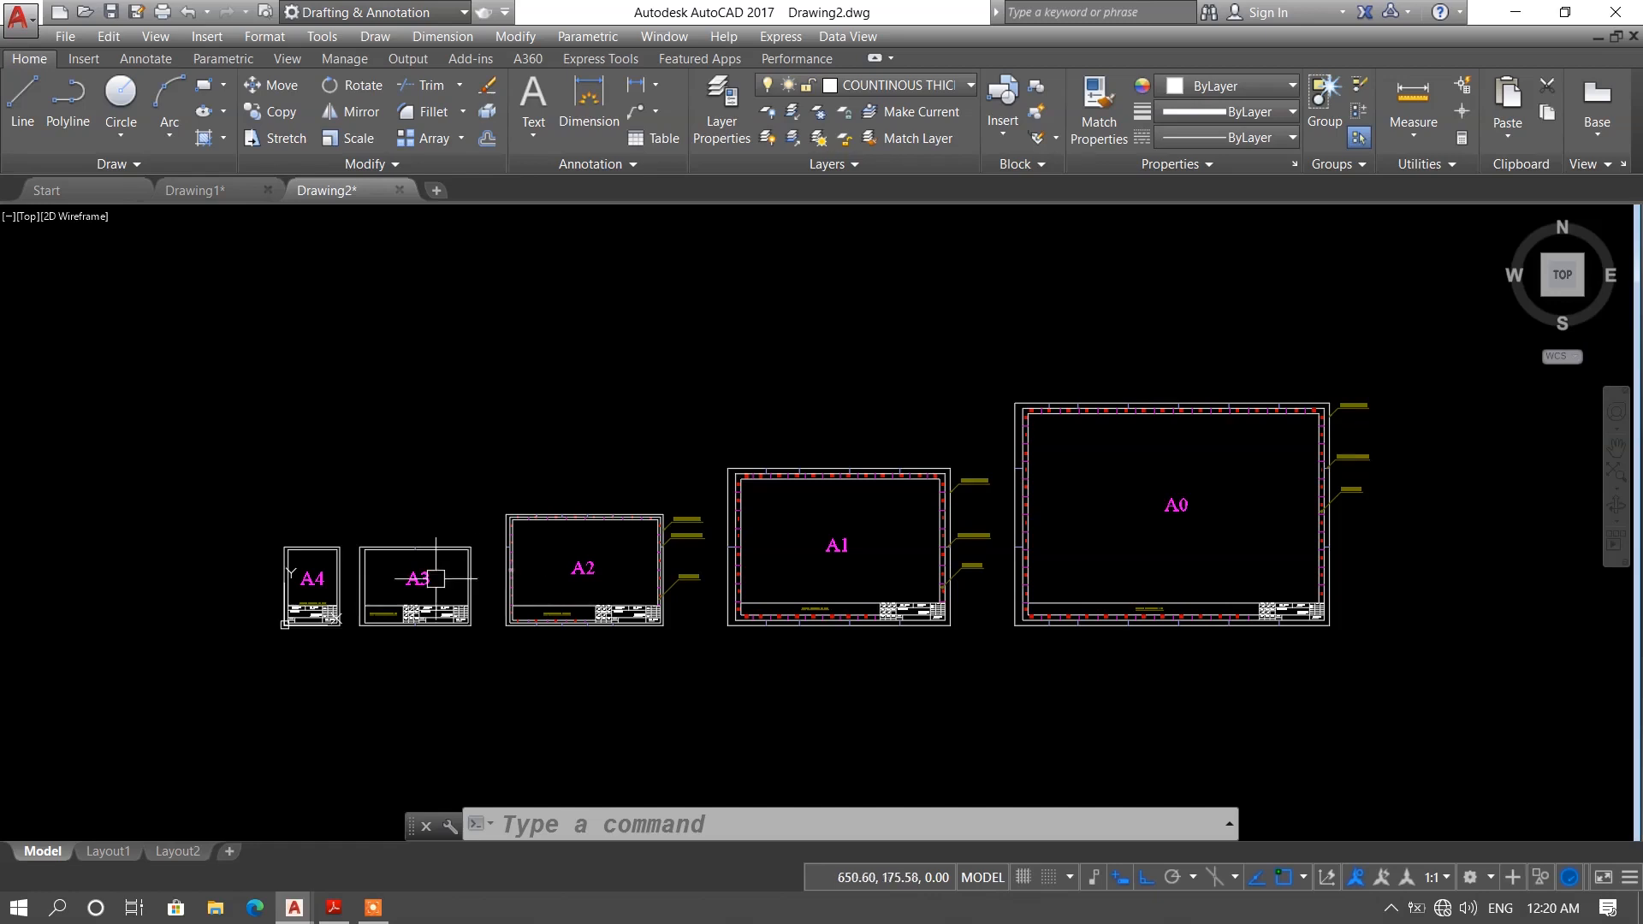
pyautogui.scroll(6, 439, 578)
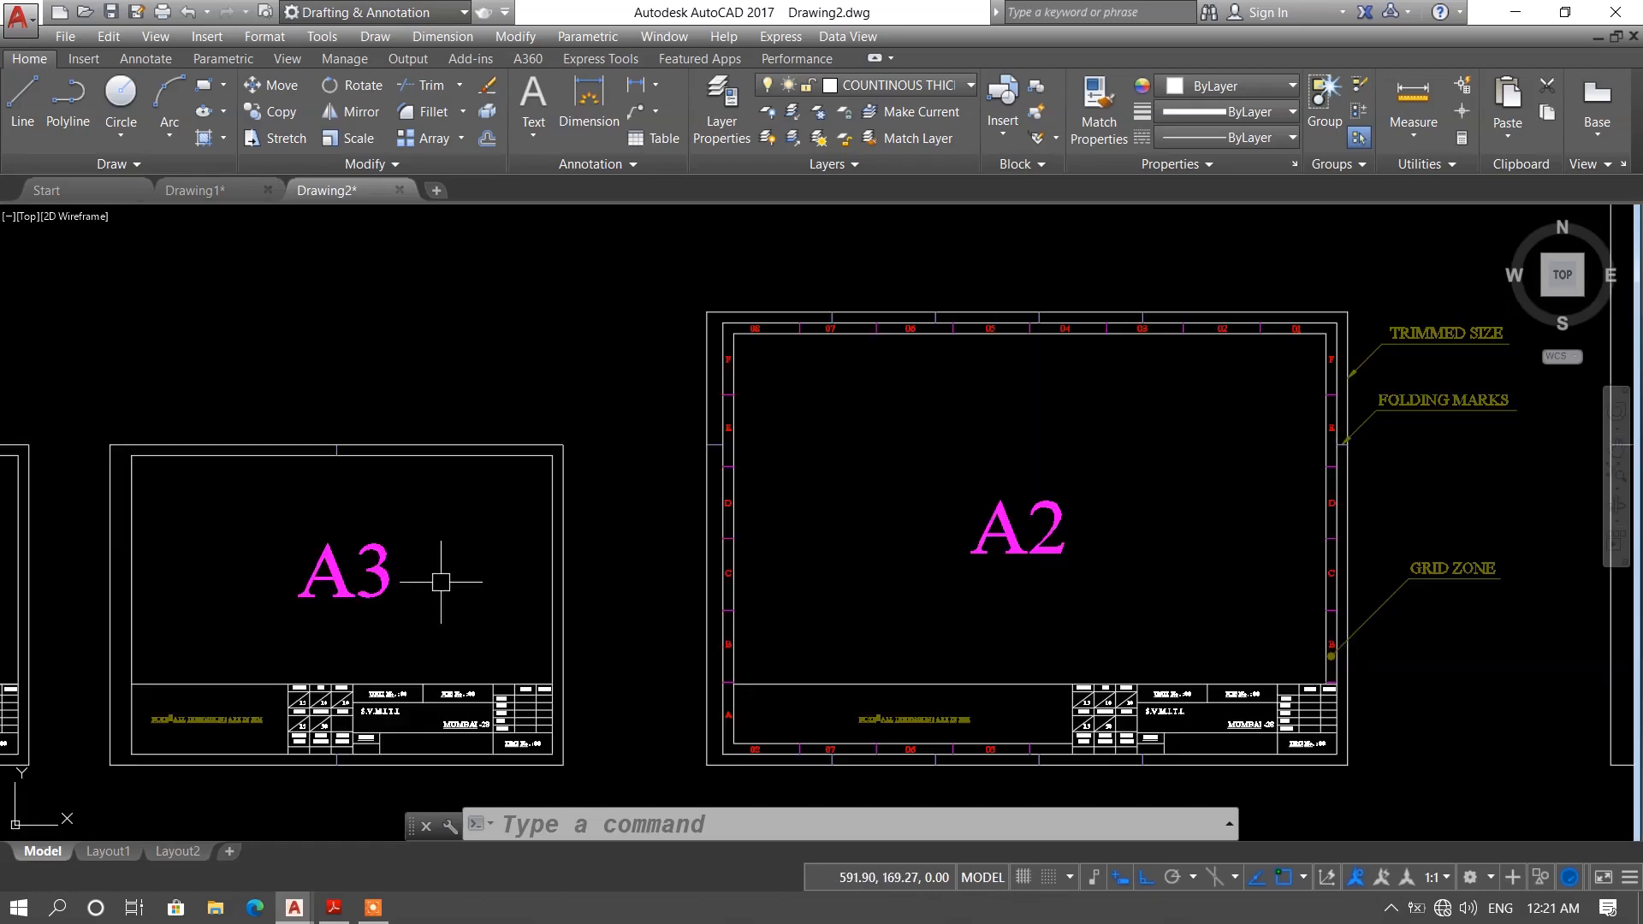
pyautogui.moveTo(978, 587); pyautogui.dragTo(544, 567, button='middle')
pyautogui.scroll(-2, 544, 567)
pyautogui.moveTo(983, 557); pyautogui.dragTo(323, 579, button='middle')
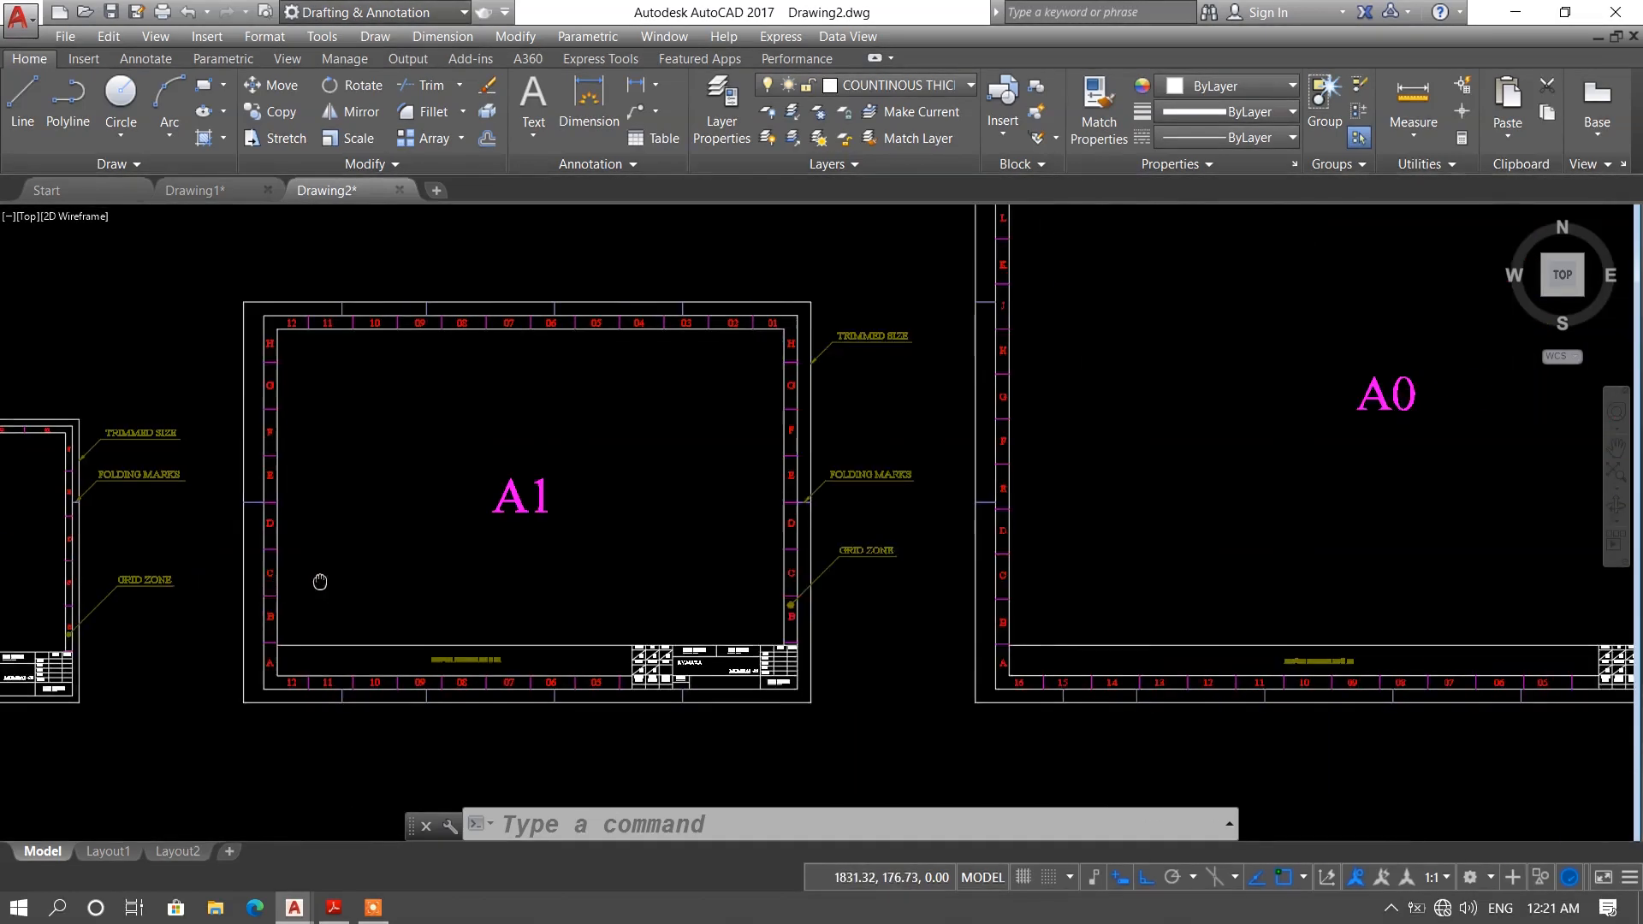
# Examine the A1 sheet's trimmed size, folding marks, grid zone and title block, and compare it with the other sheets
pyautogui.scroll(-2, 629, 542)
pyautogui.scroll(5, 777, 487)
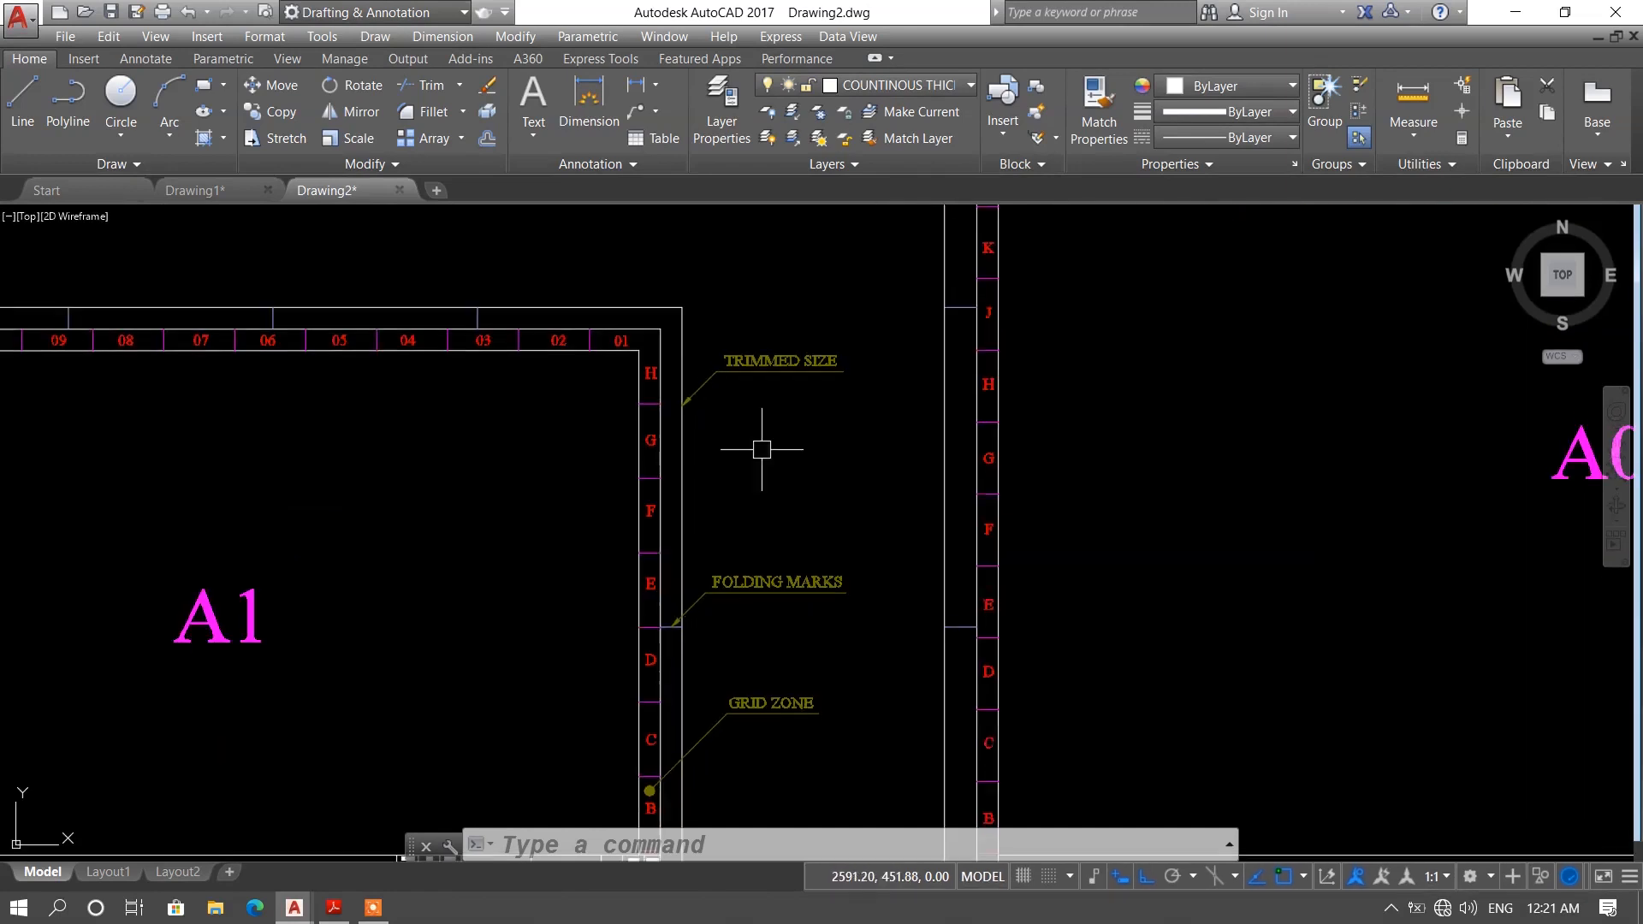
pyautogui.scroll(-3, 792, 417)
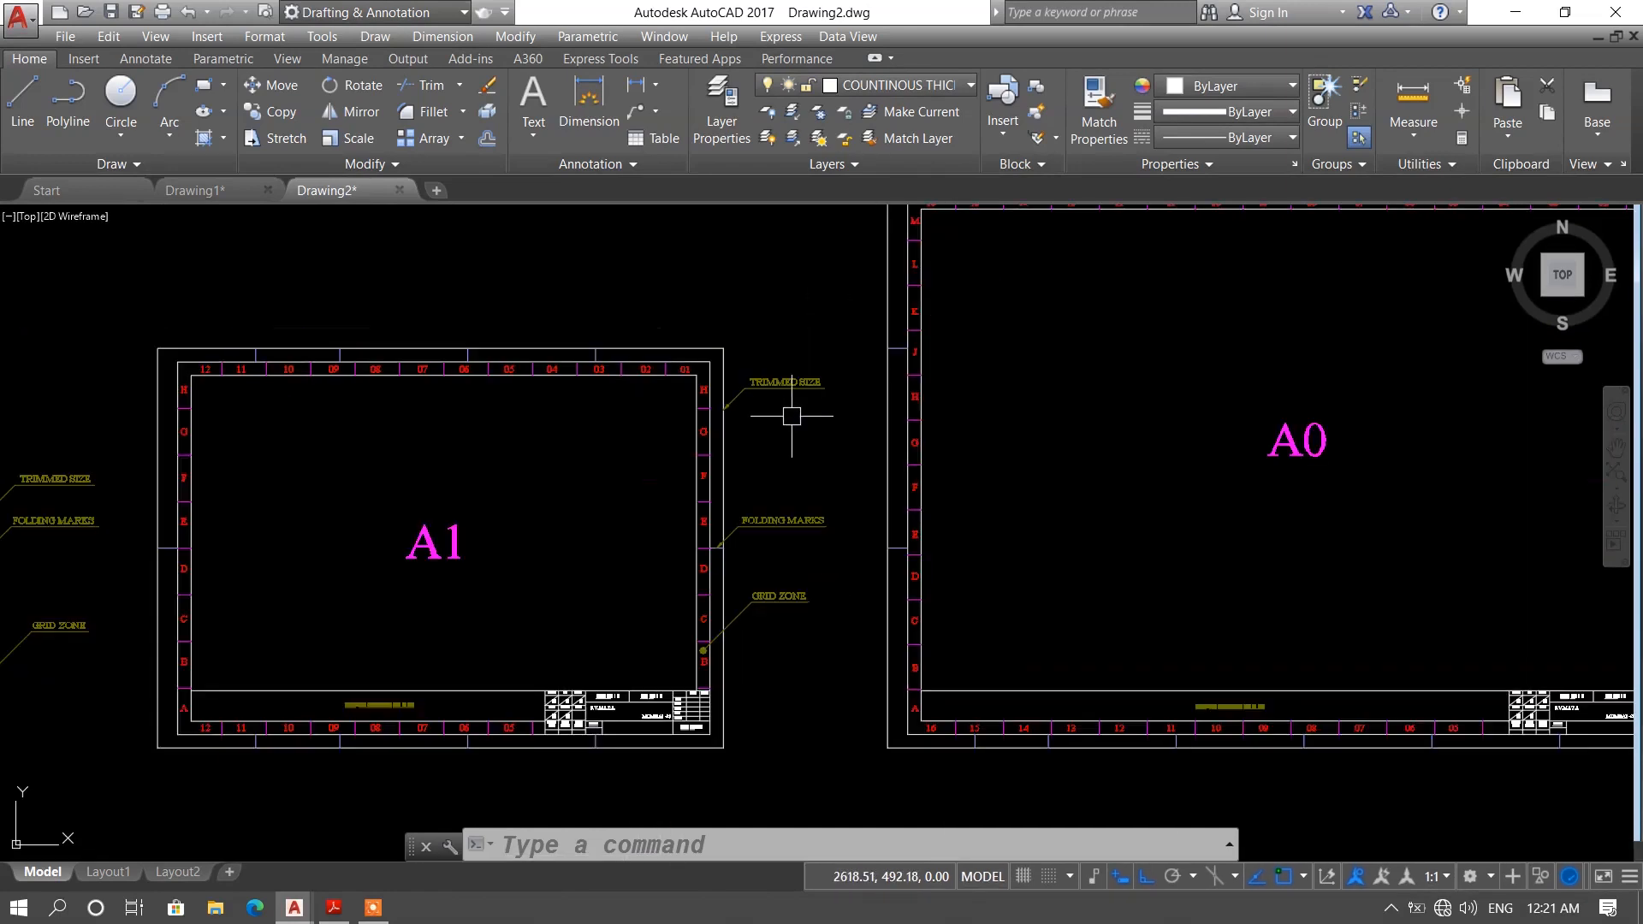
pyautogui.scroll(4, 781, 469)
pyautogui.scroll(-4, 783, 475)
pyautogui.moveTo(758, 533); pyautogui.dragTo(924, 503, button='middle')
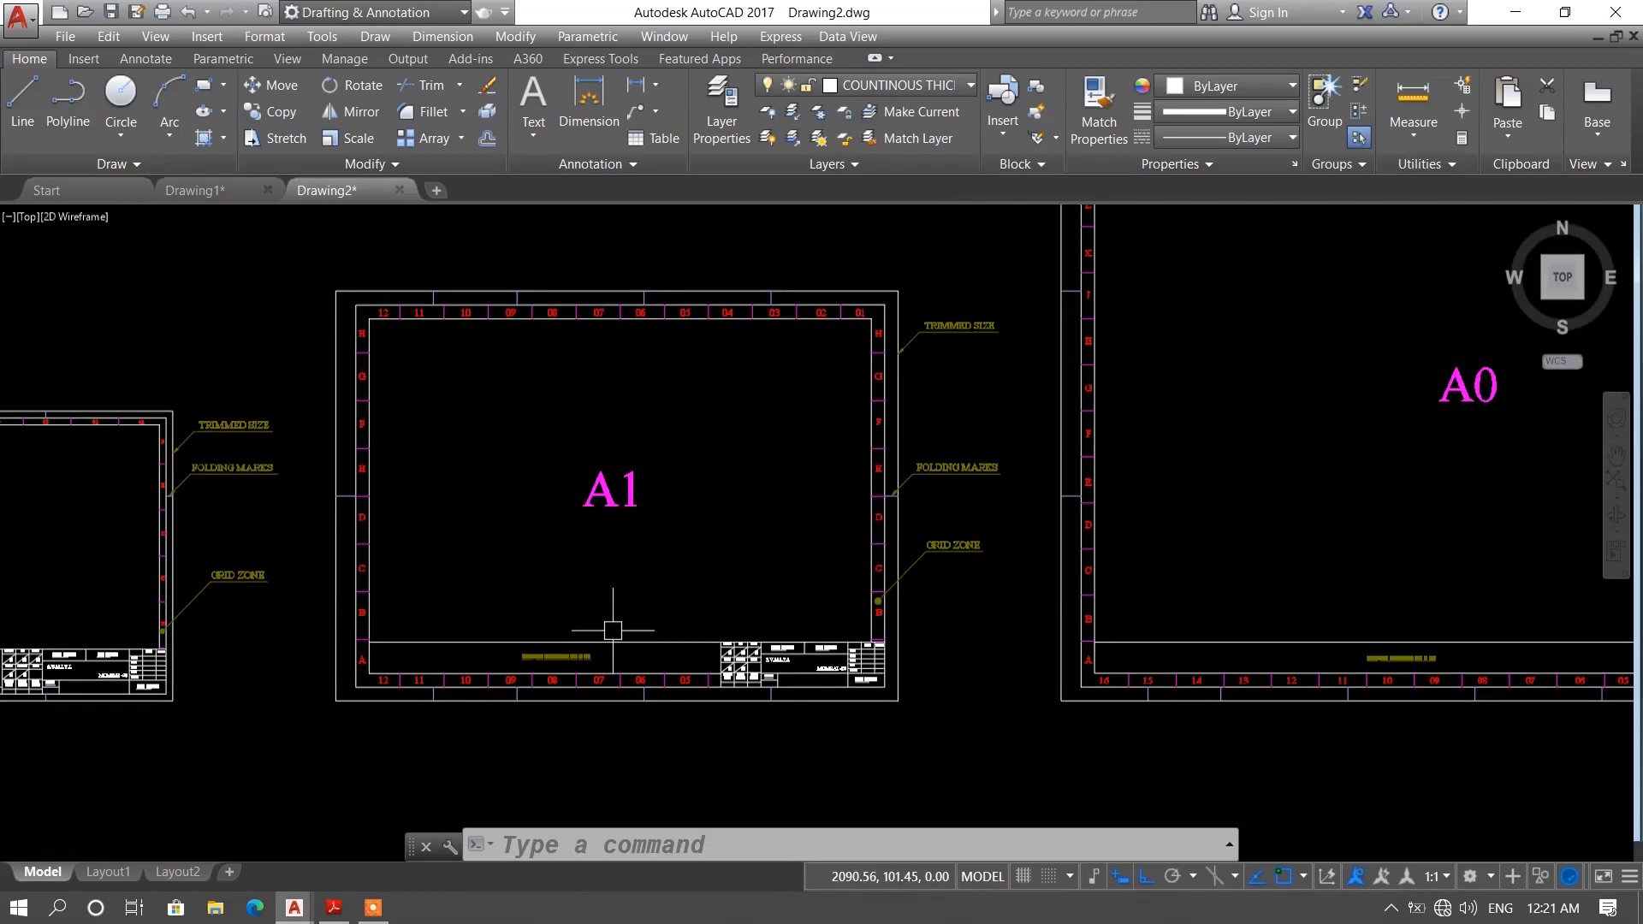
pyautogui.scroll(2, 1082, 690)
pyautogui.scroll(4, 755, 666)
pyautogui.scroll(-4, 755, 666)
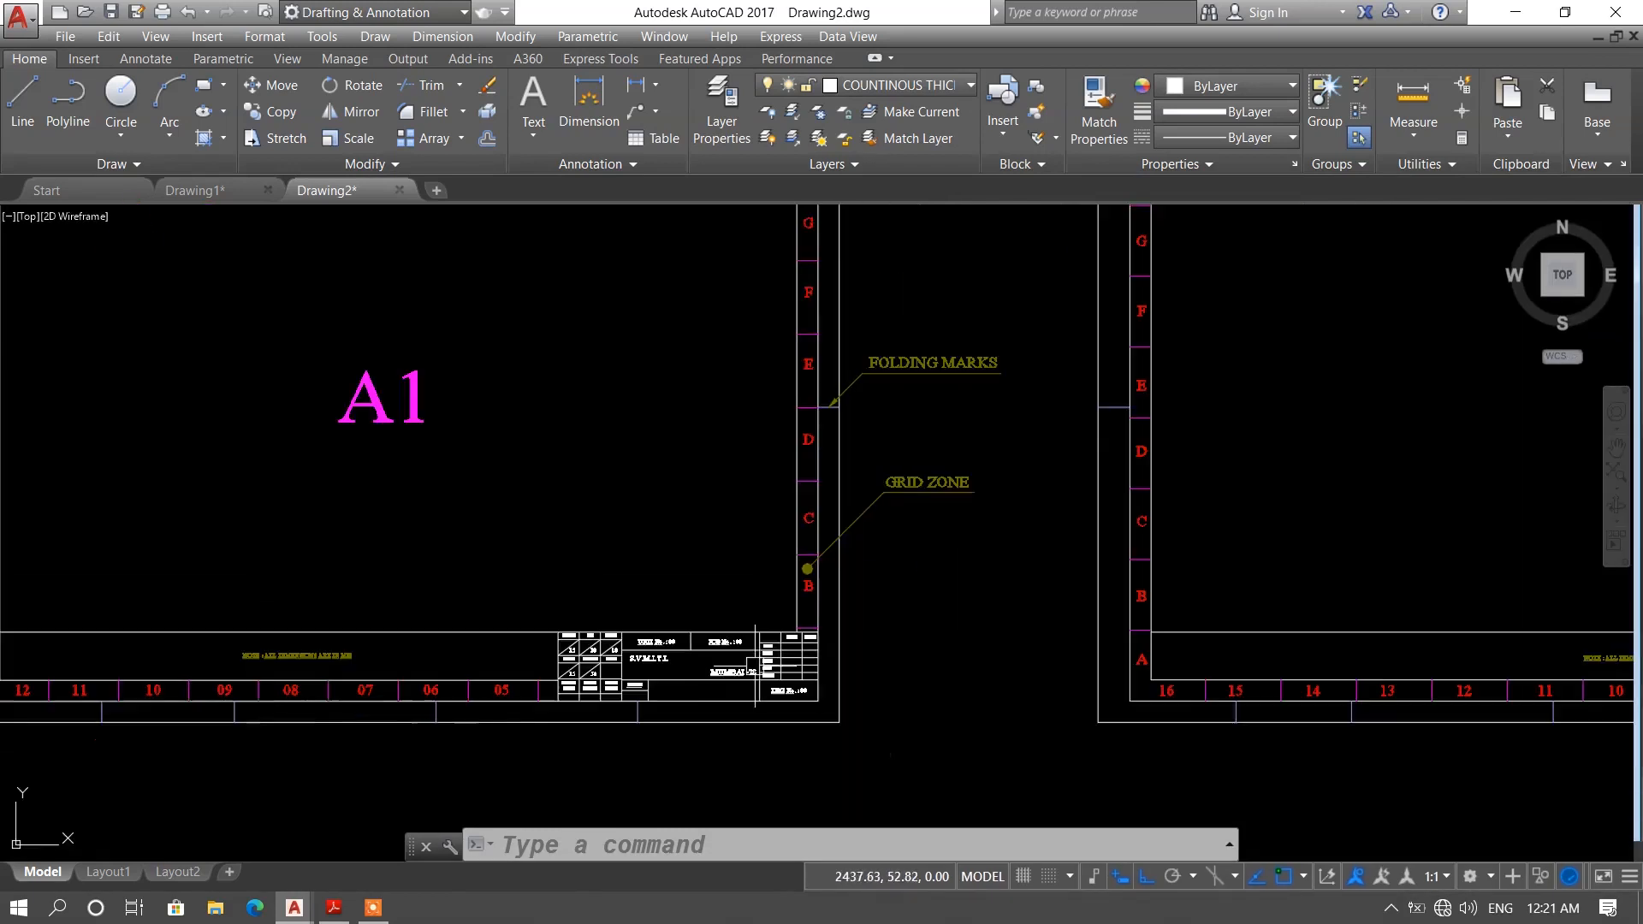
pyautogui.scroll(-5, 755, 666)
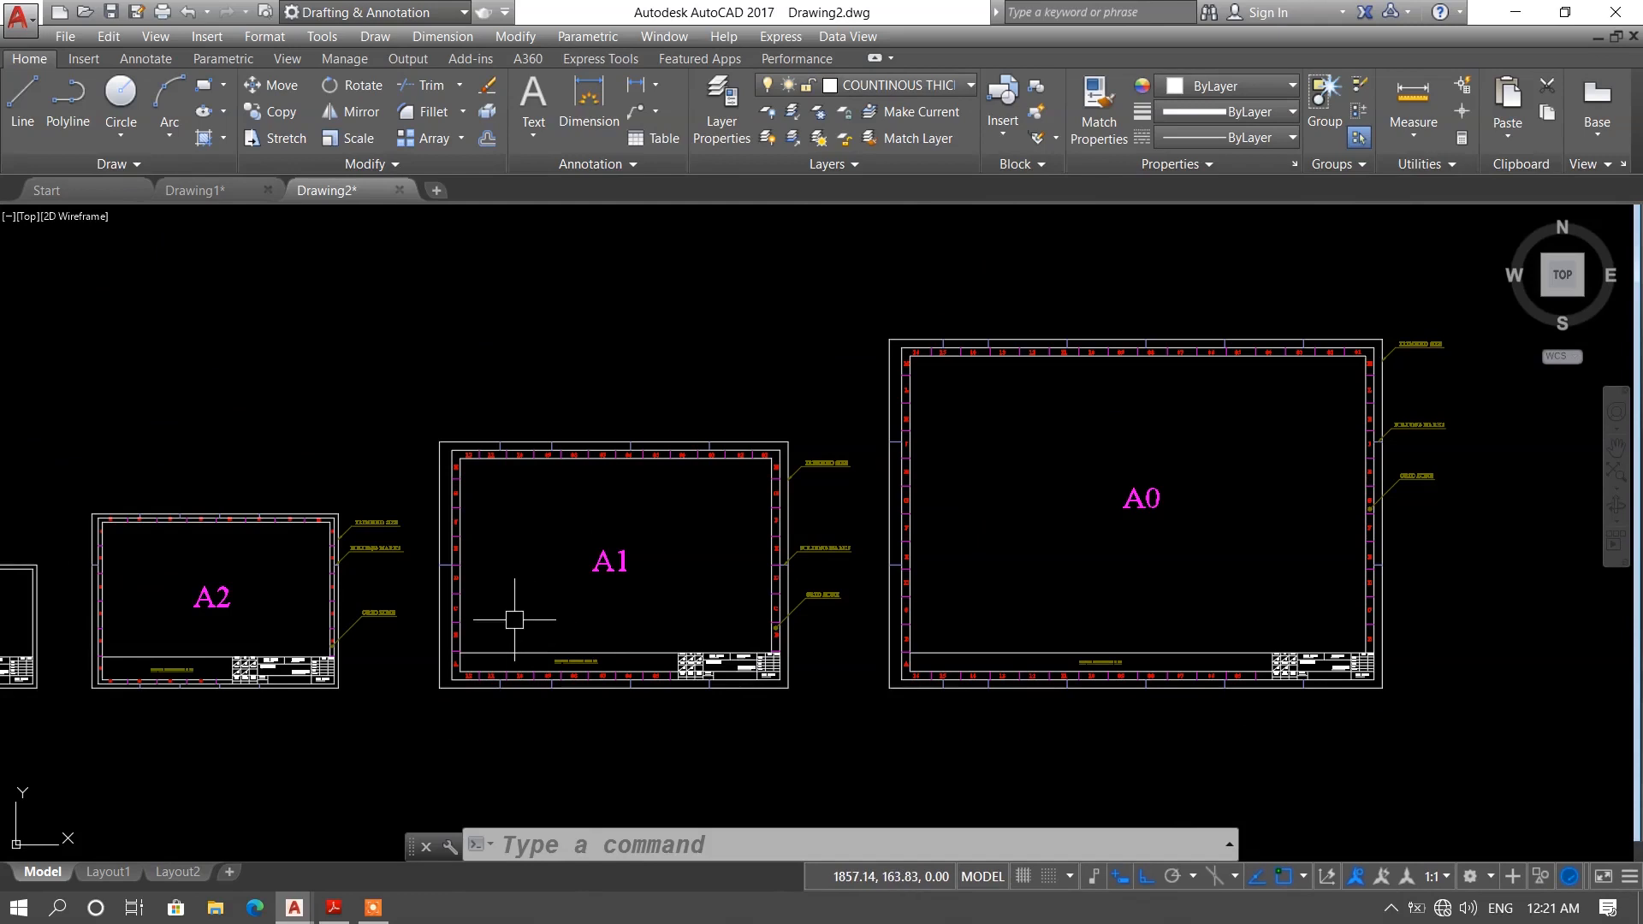
pyautogui.moveTo(514, 619); pyautogui.dragTo(893, 606, button='middle')
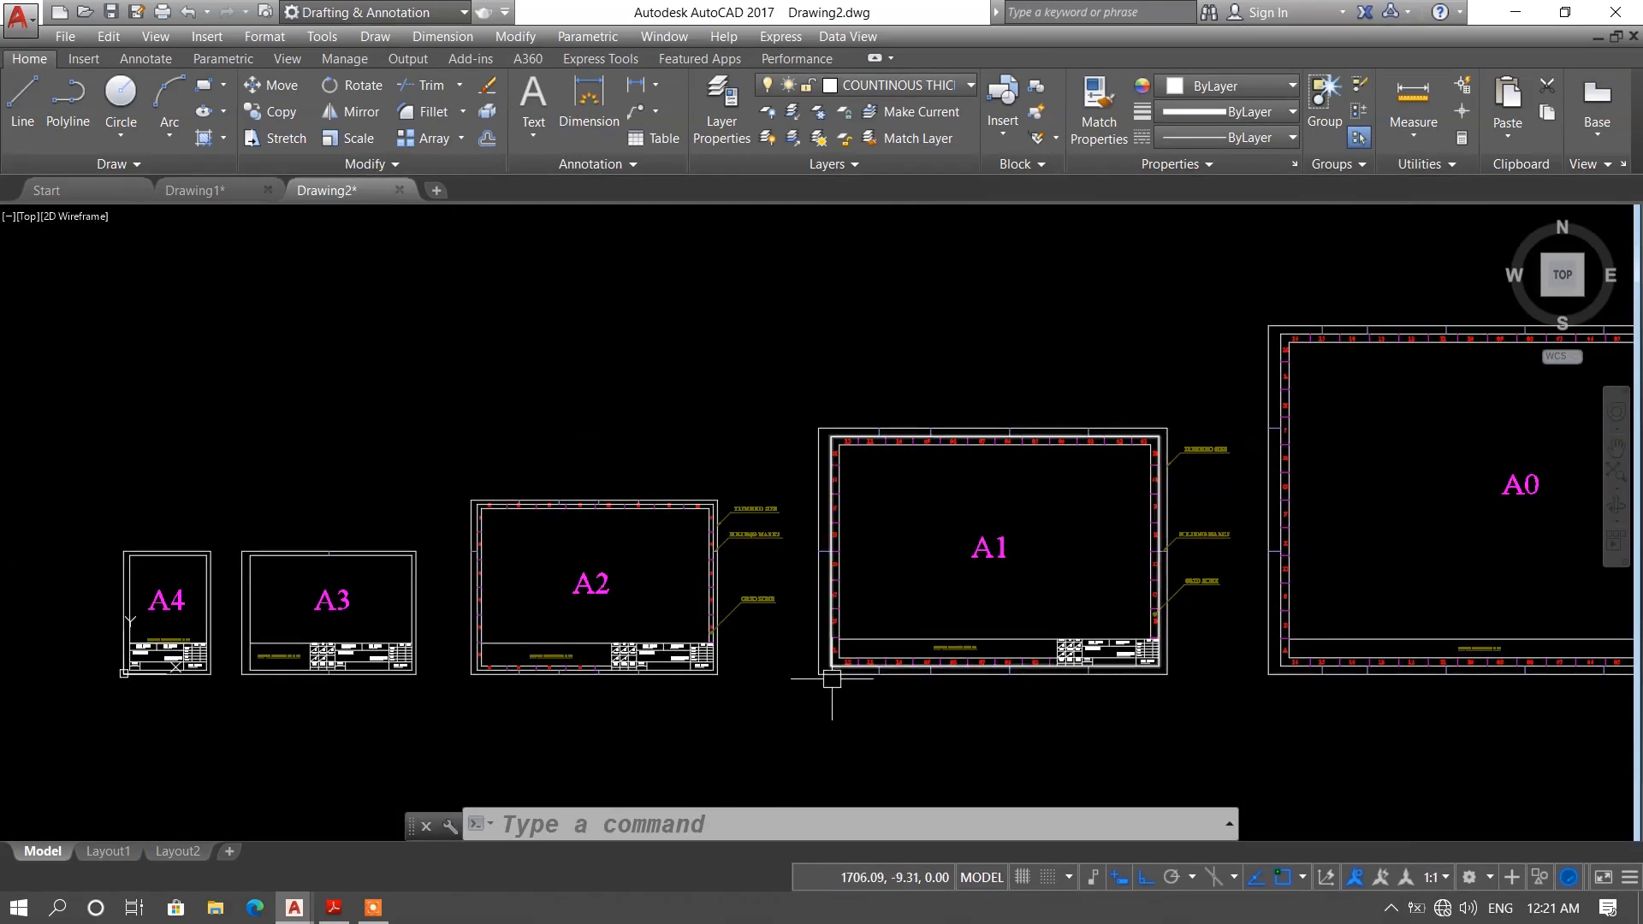
pyautogui.moveTo(830, 678); pyautogui.dragTo(753, 671, button='middle')
pyautogui.scroll(-2, 751, 668)
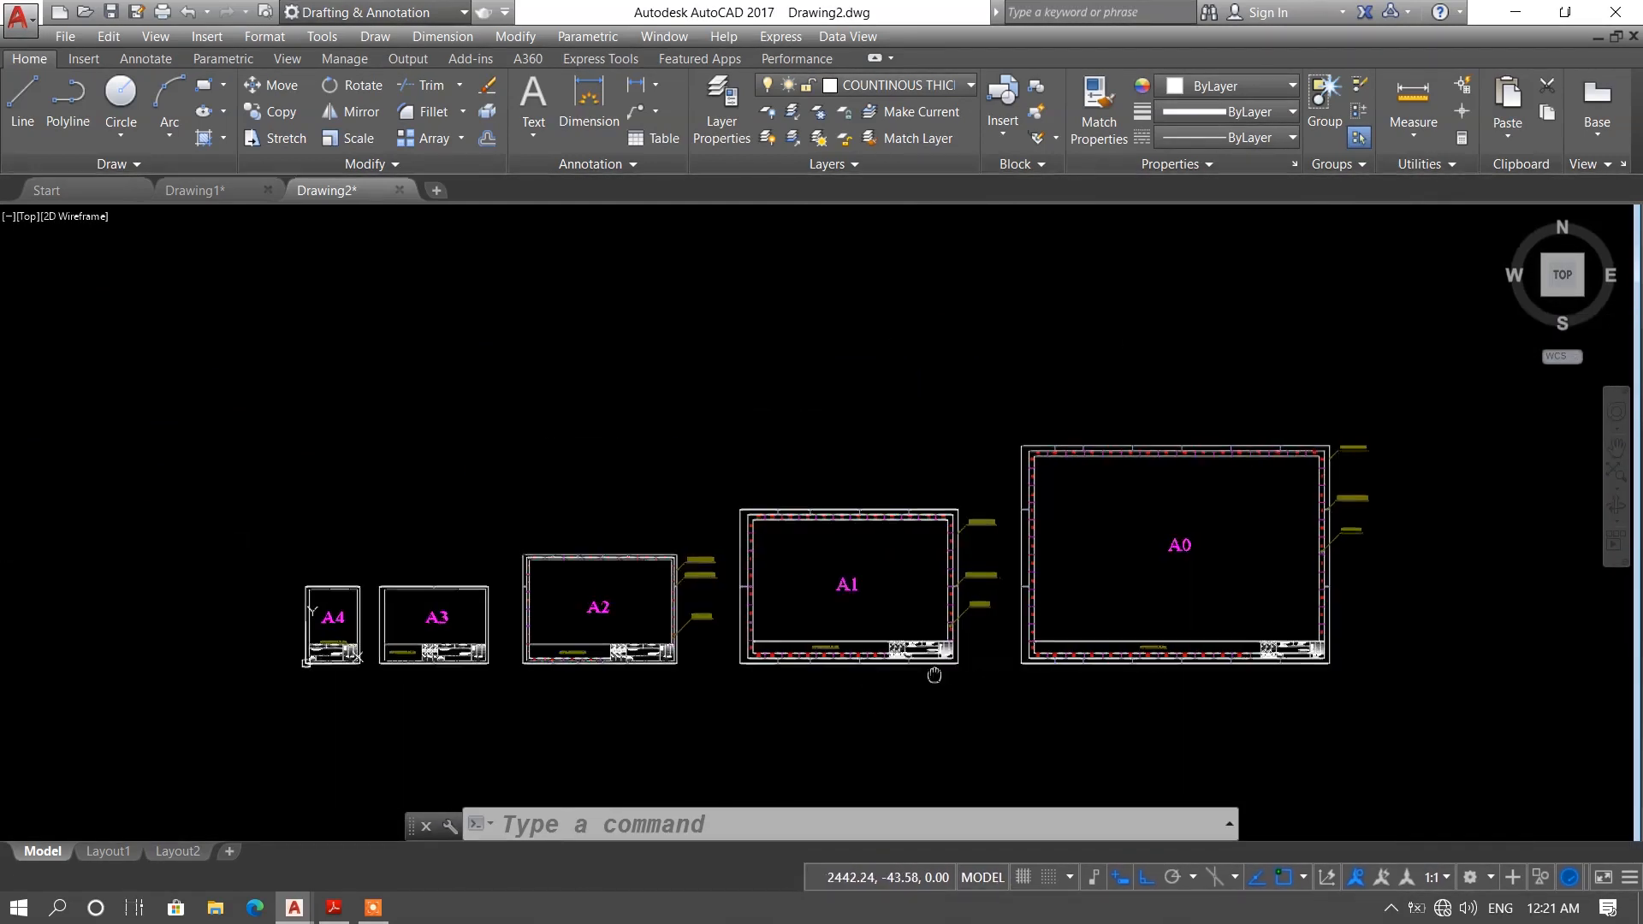
pyautogui.moveTo(934, 675); pyautogui.dragTo(866, 673, button='middle')
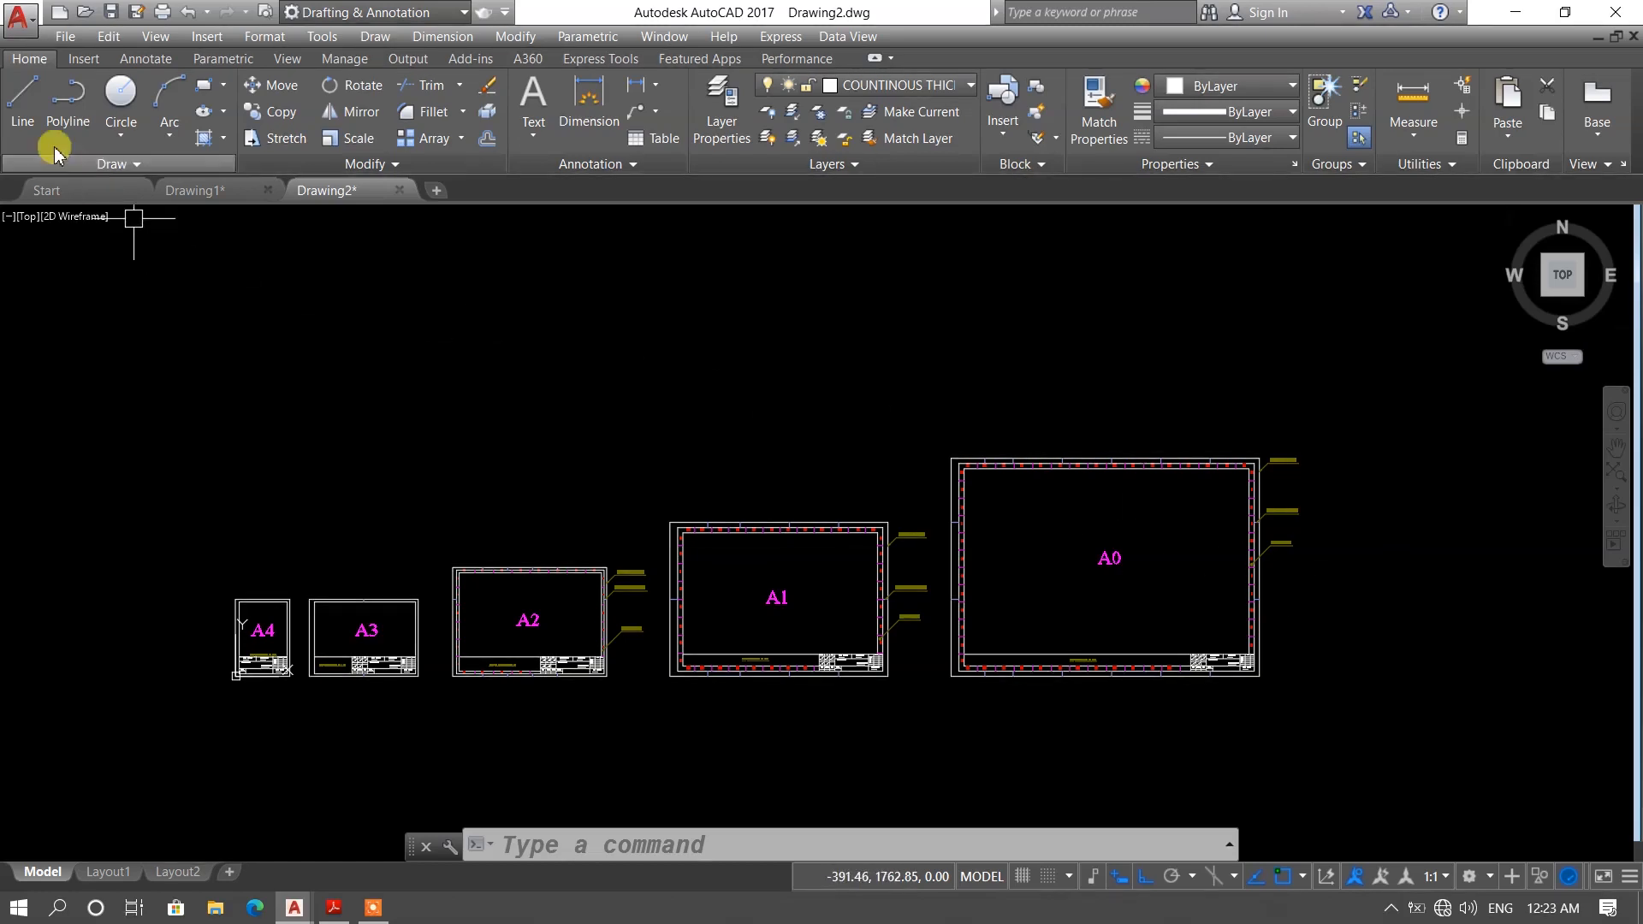
# Review the application's file commands, including the New, Save, Save As, Import, Export and Print options
pyautogui.click(19, 20)
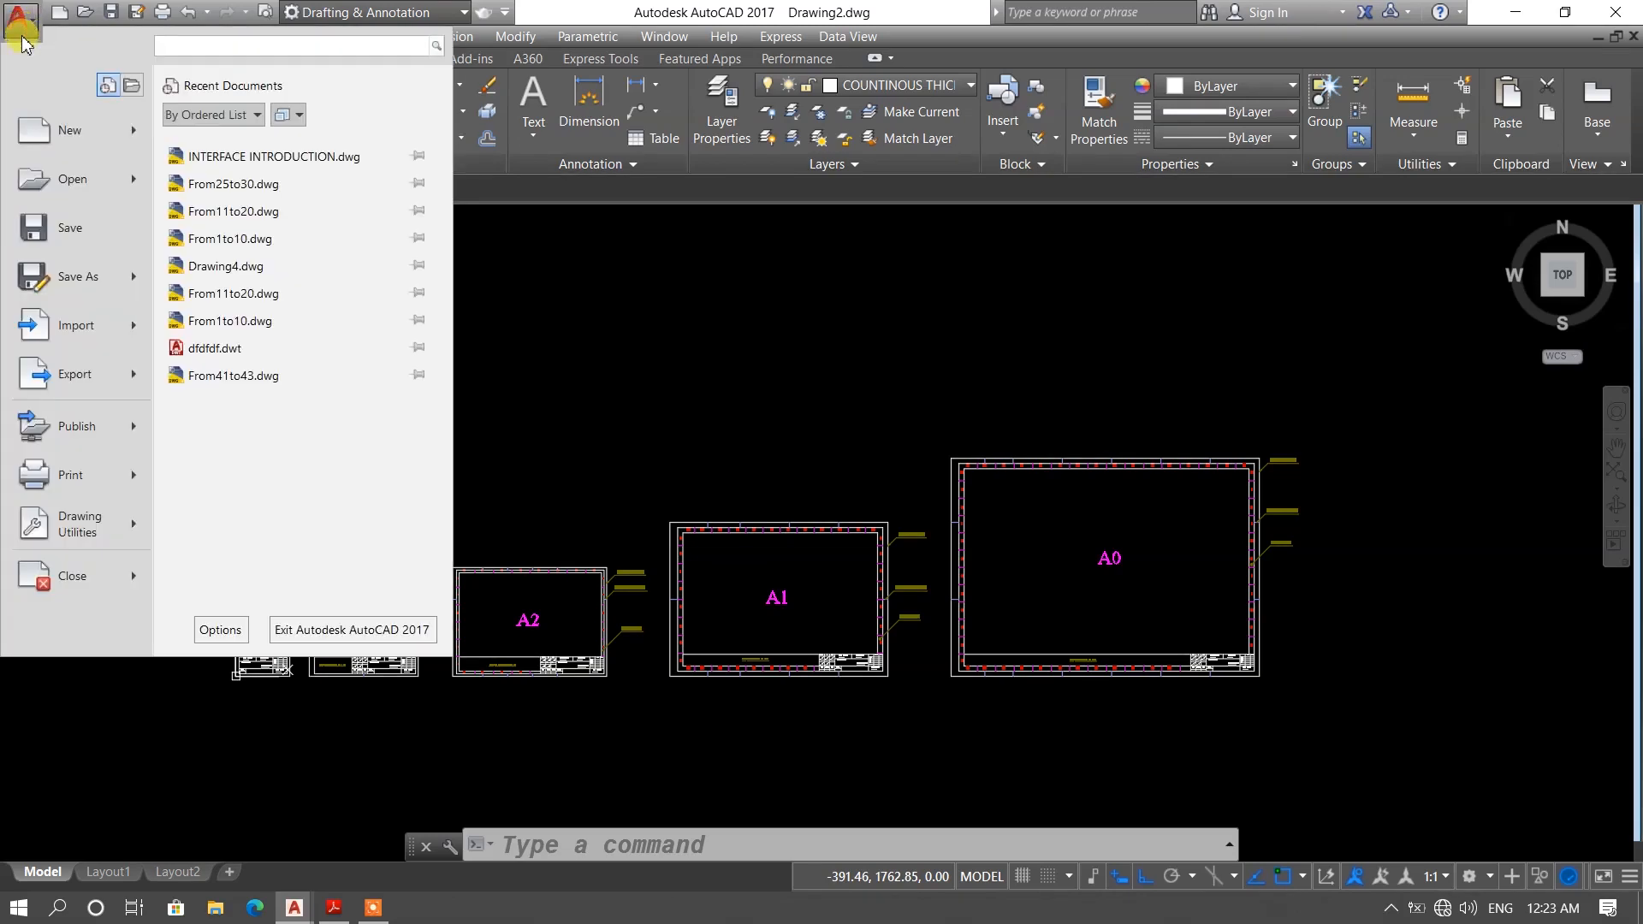
pyautogui.moveTo(76, 135)
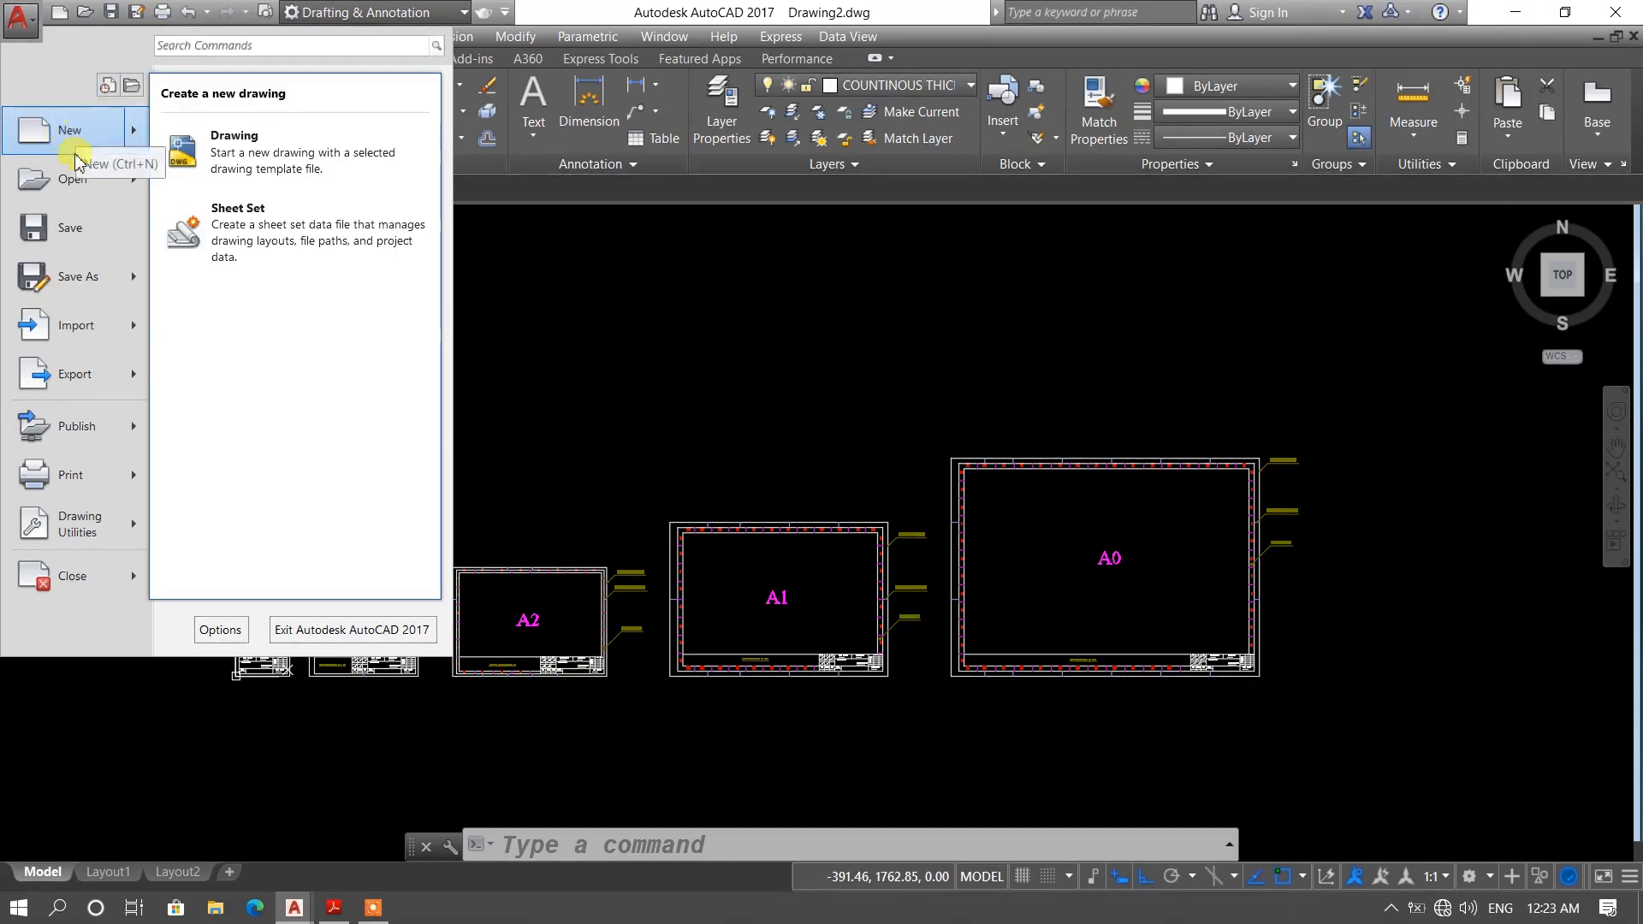
pyautogui.moveTo(73, 195)
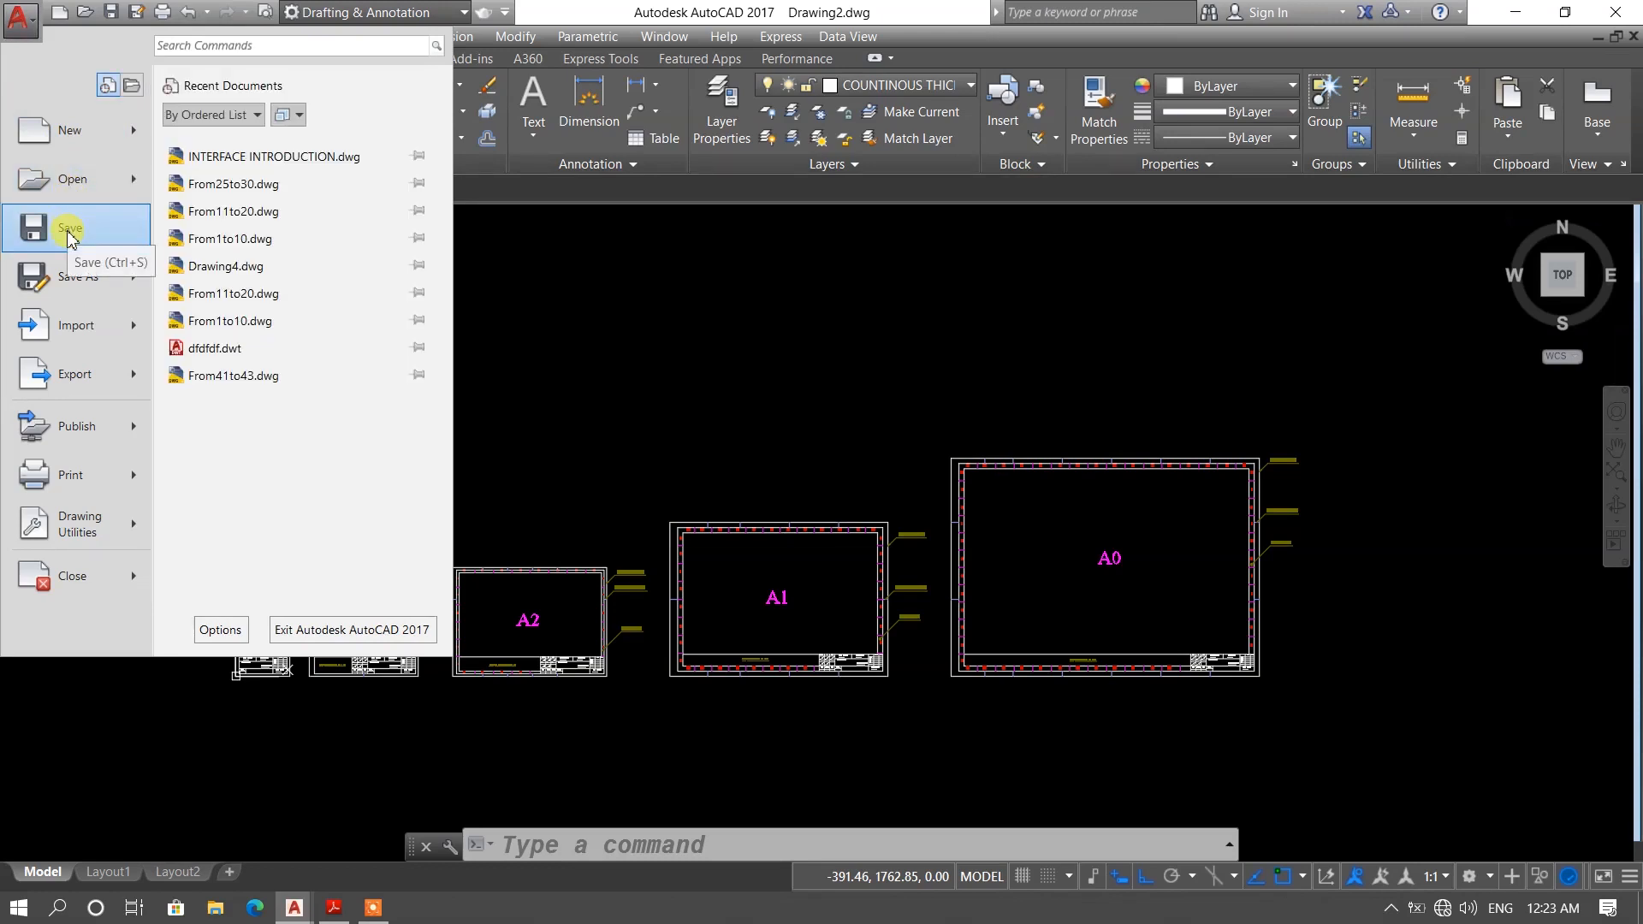
pyautogui.moveTo(68, 283)
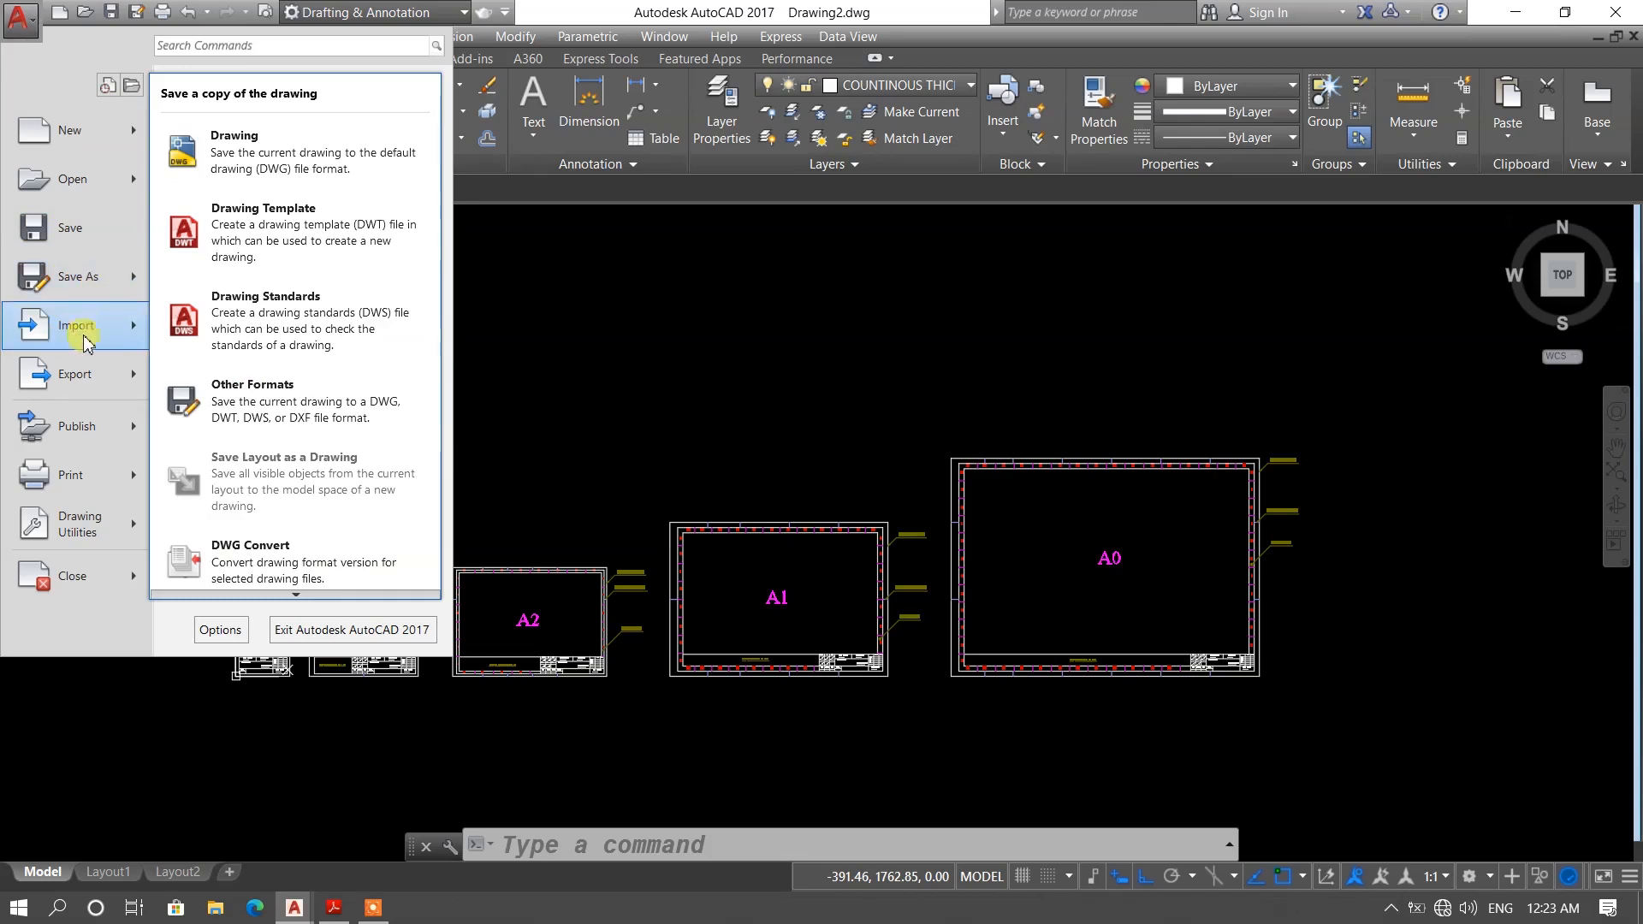
pyautogui.moveTo(81, 339)
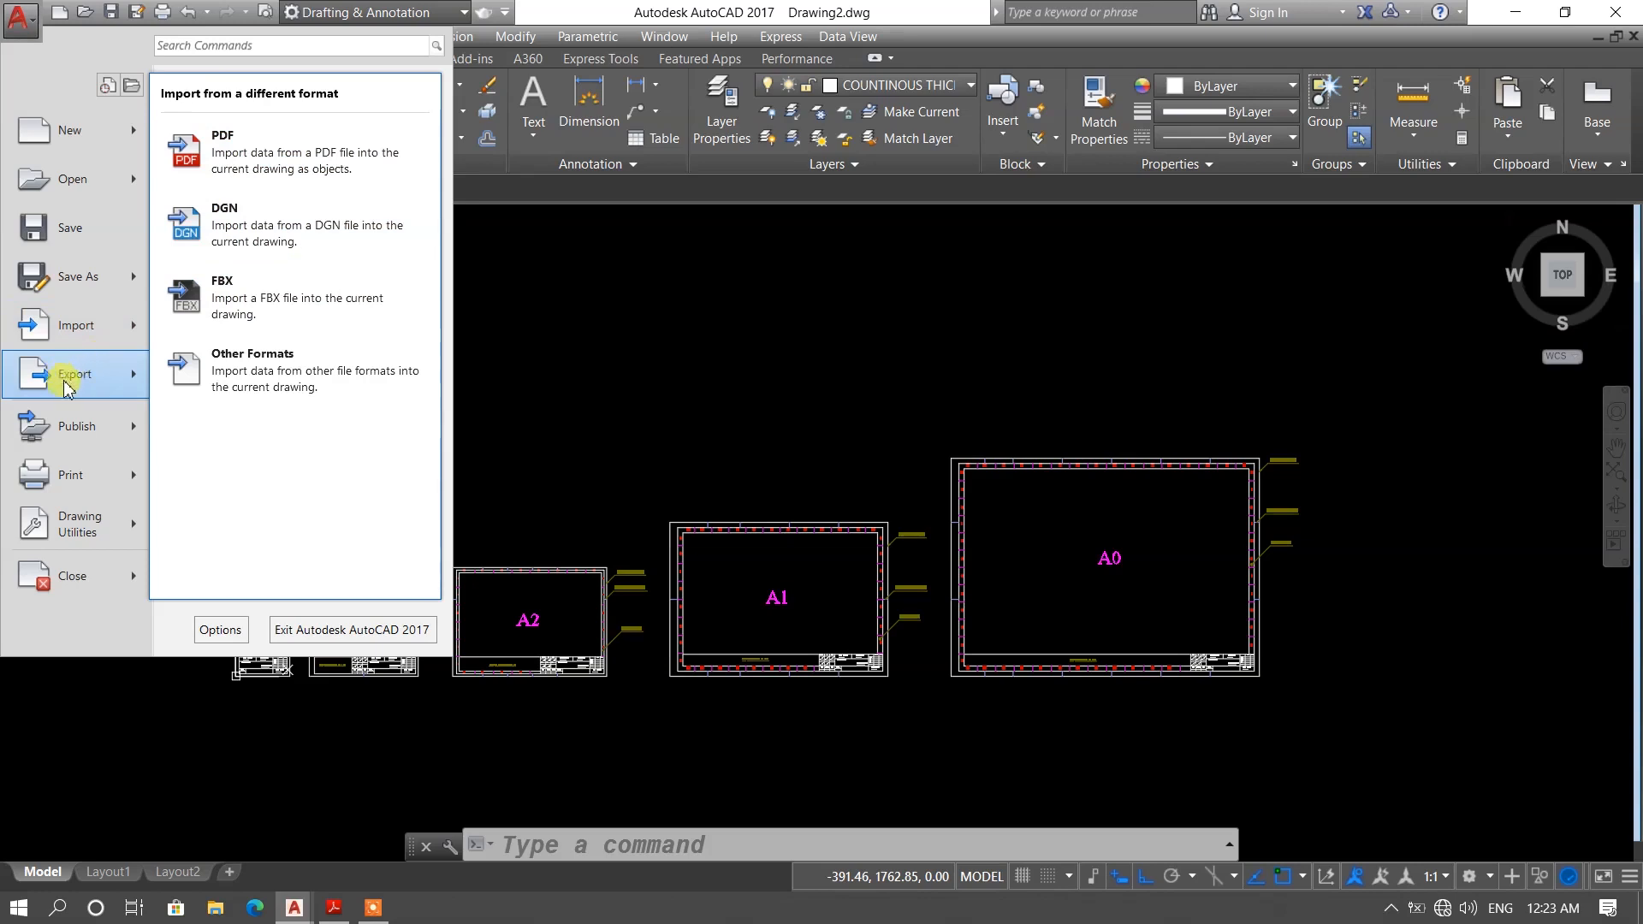
pyautogui.moveTo(89, 384)
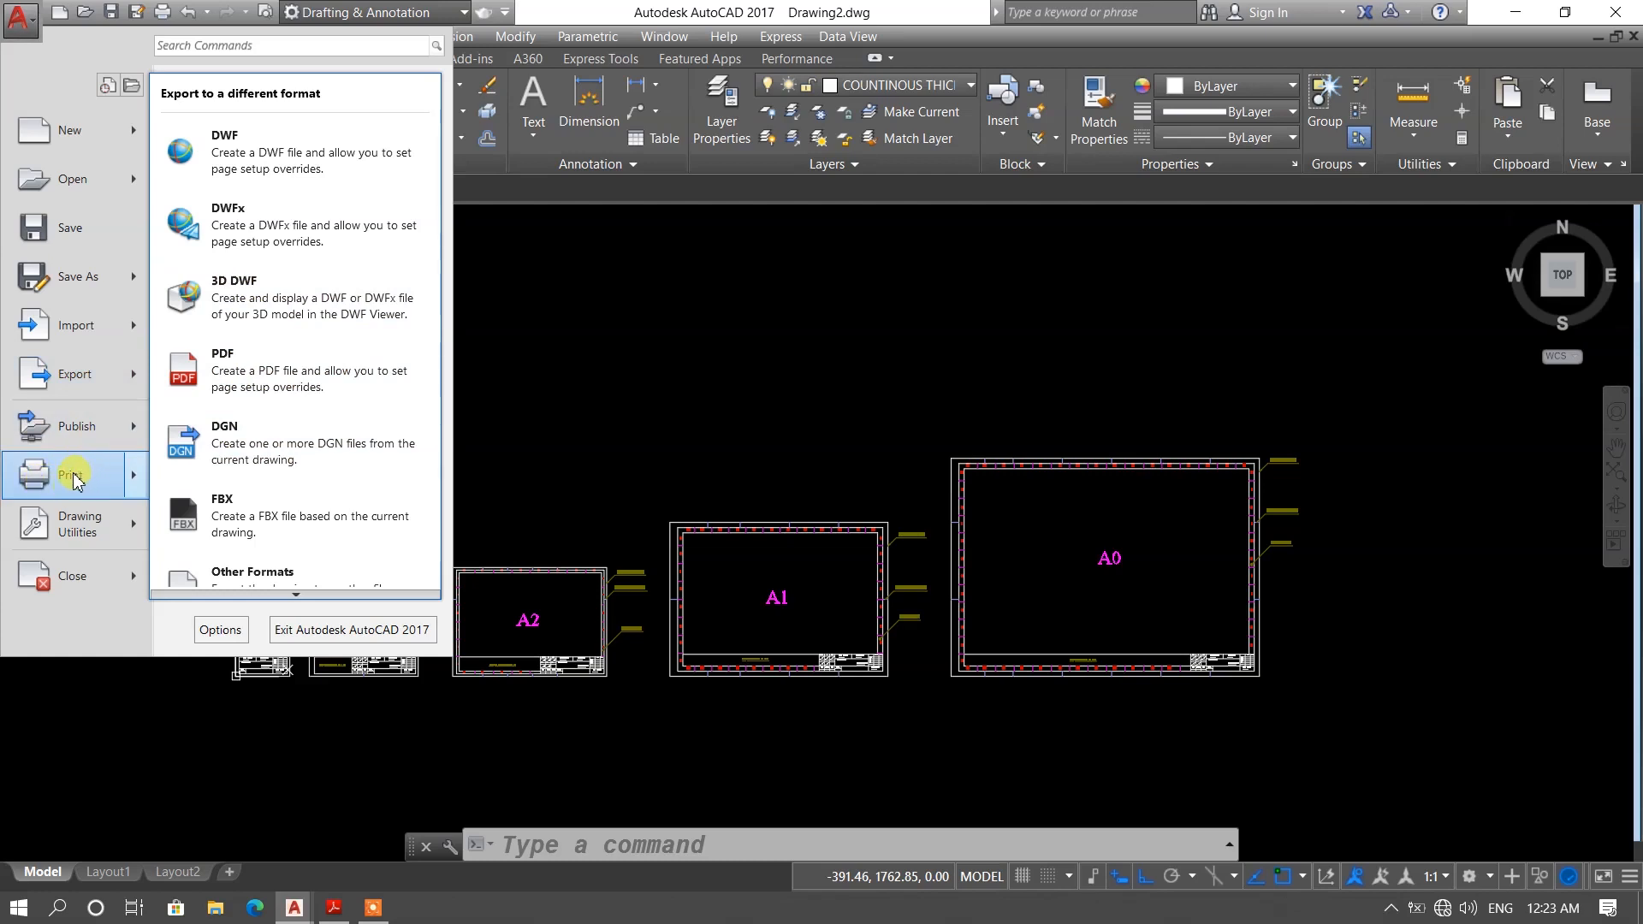
pyautogui.moveTo(75, 481)
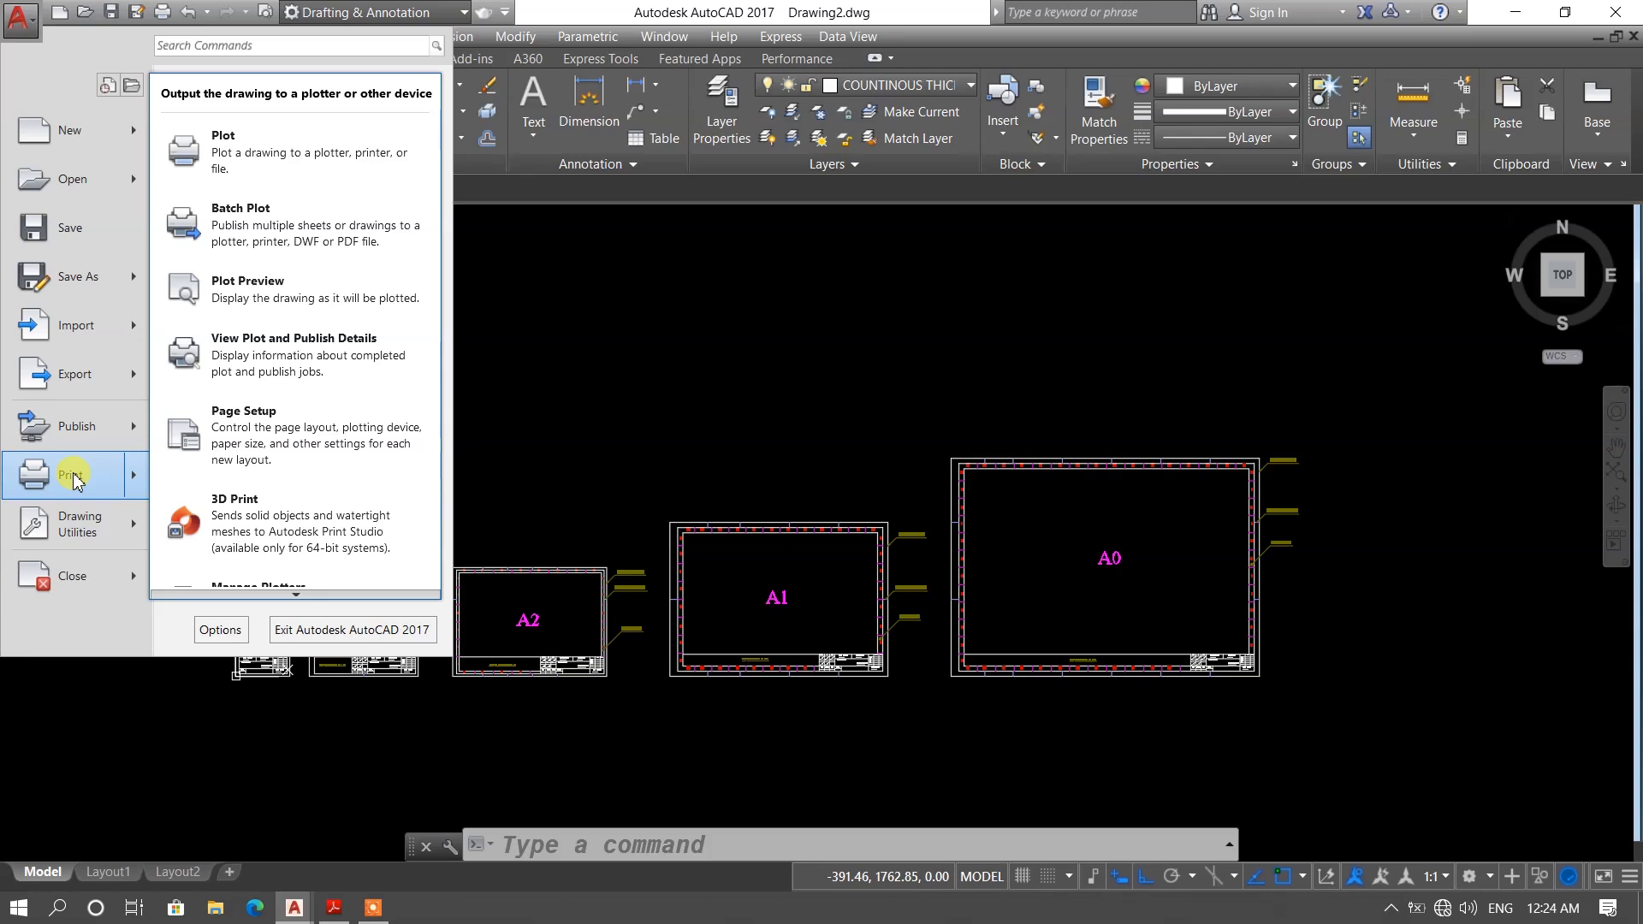
pyautogui.click(506, 363)
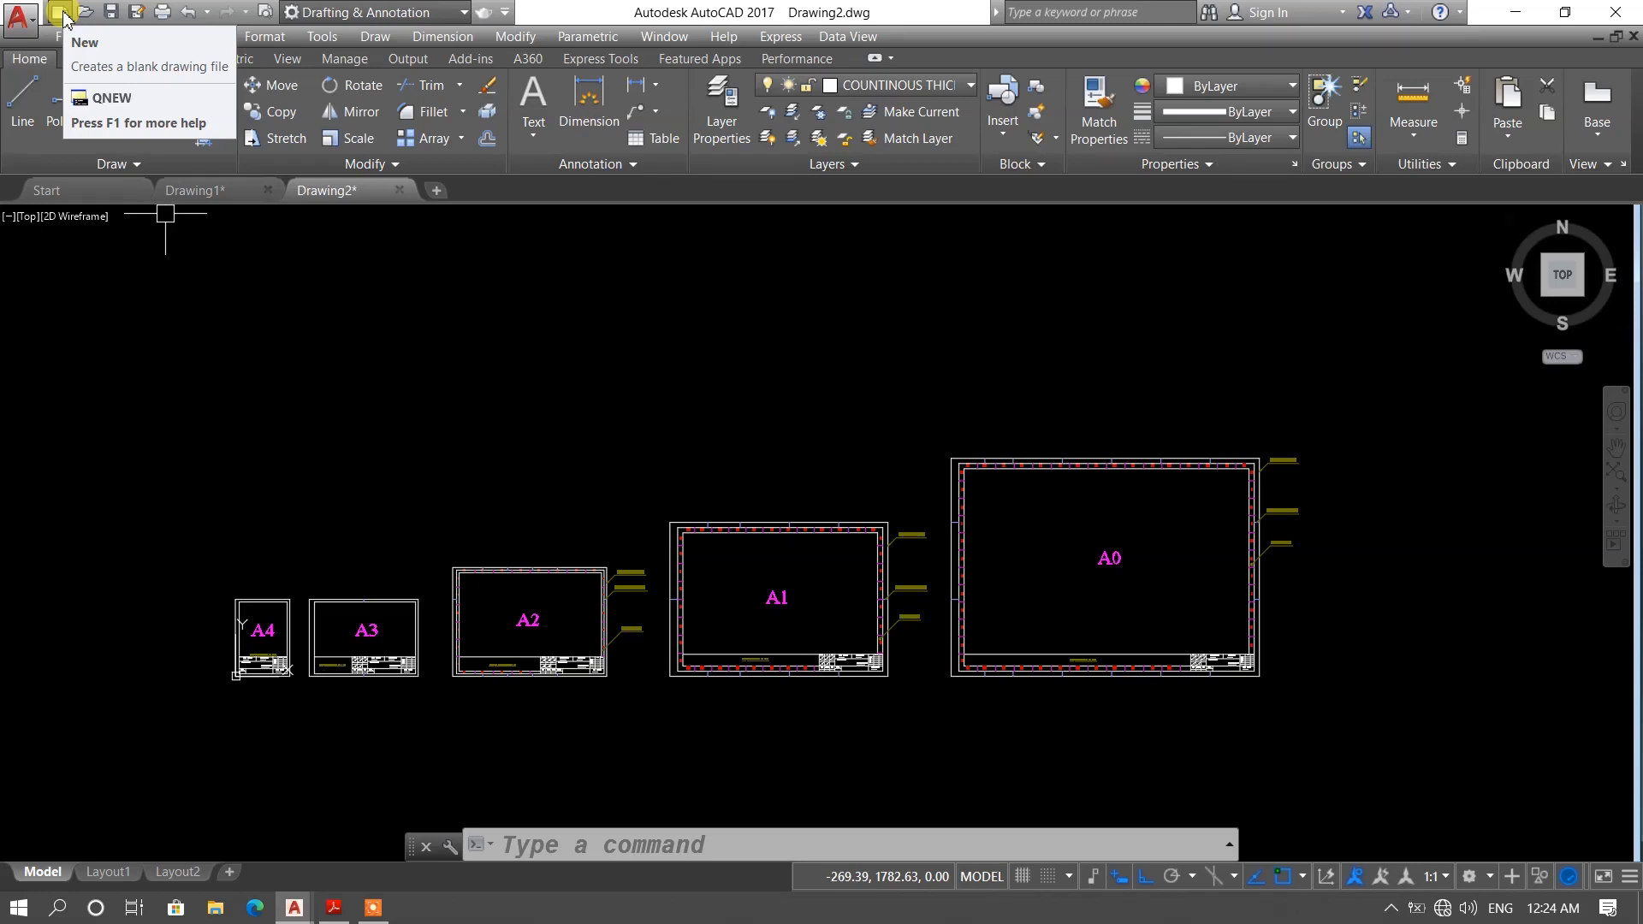
# Add the Batch Plot command to the Quick Access Toolbar
pyautogui.click(507, 14)
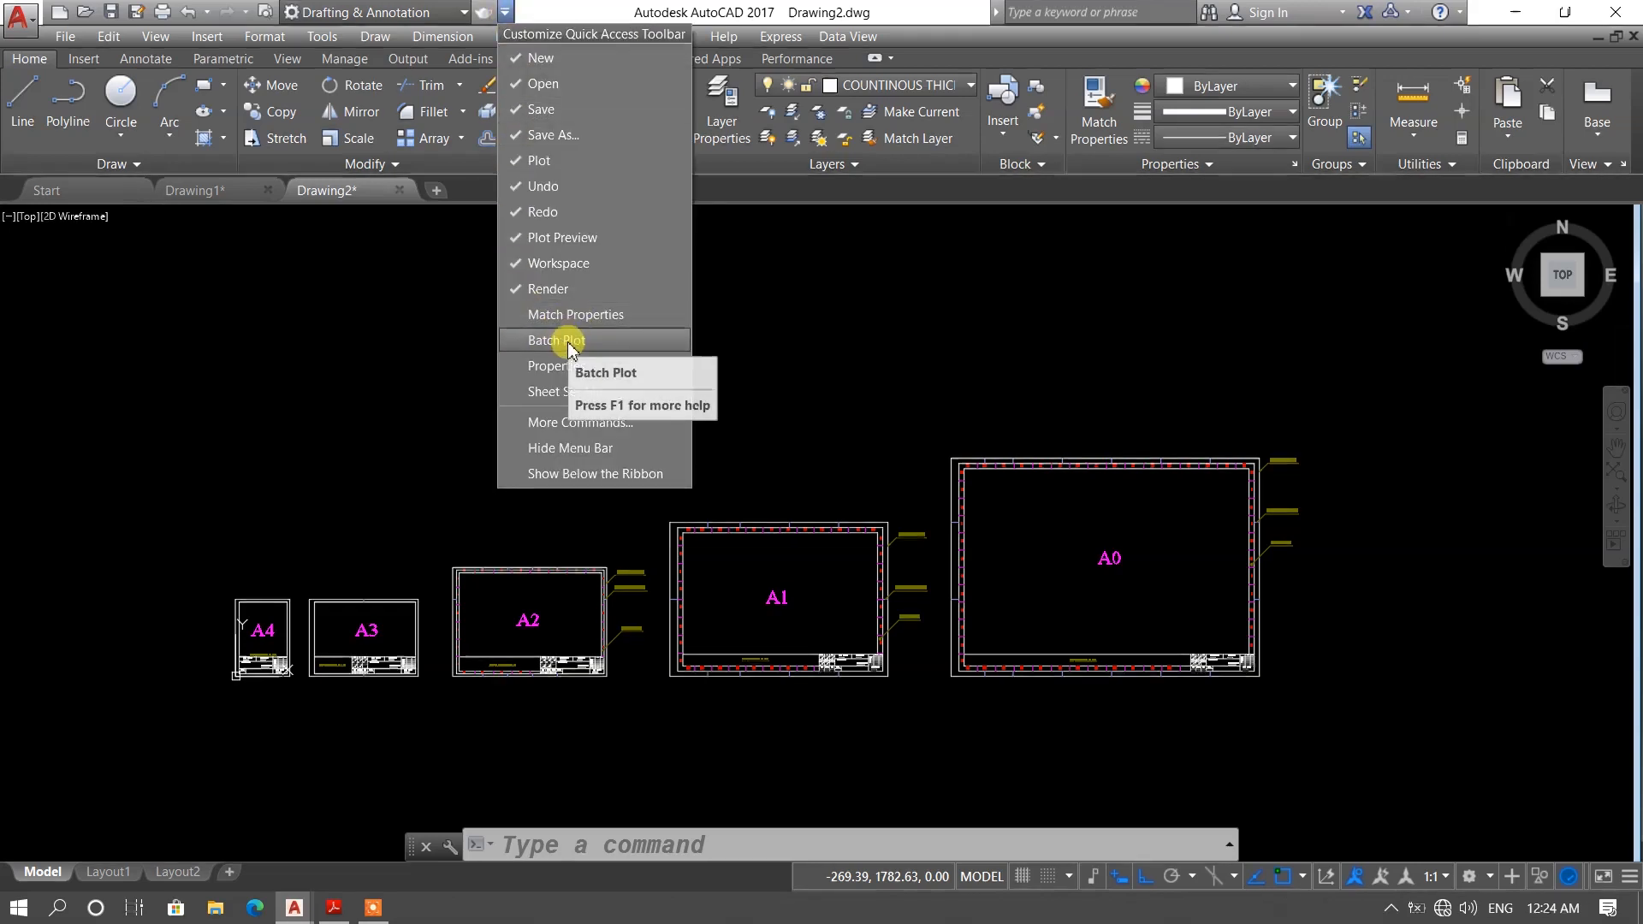
pyautogui.click(508, 14)
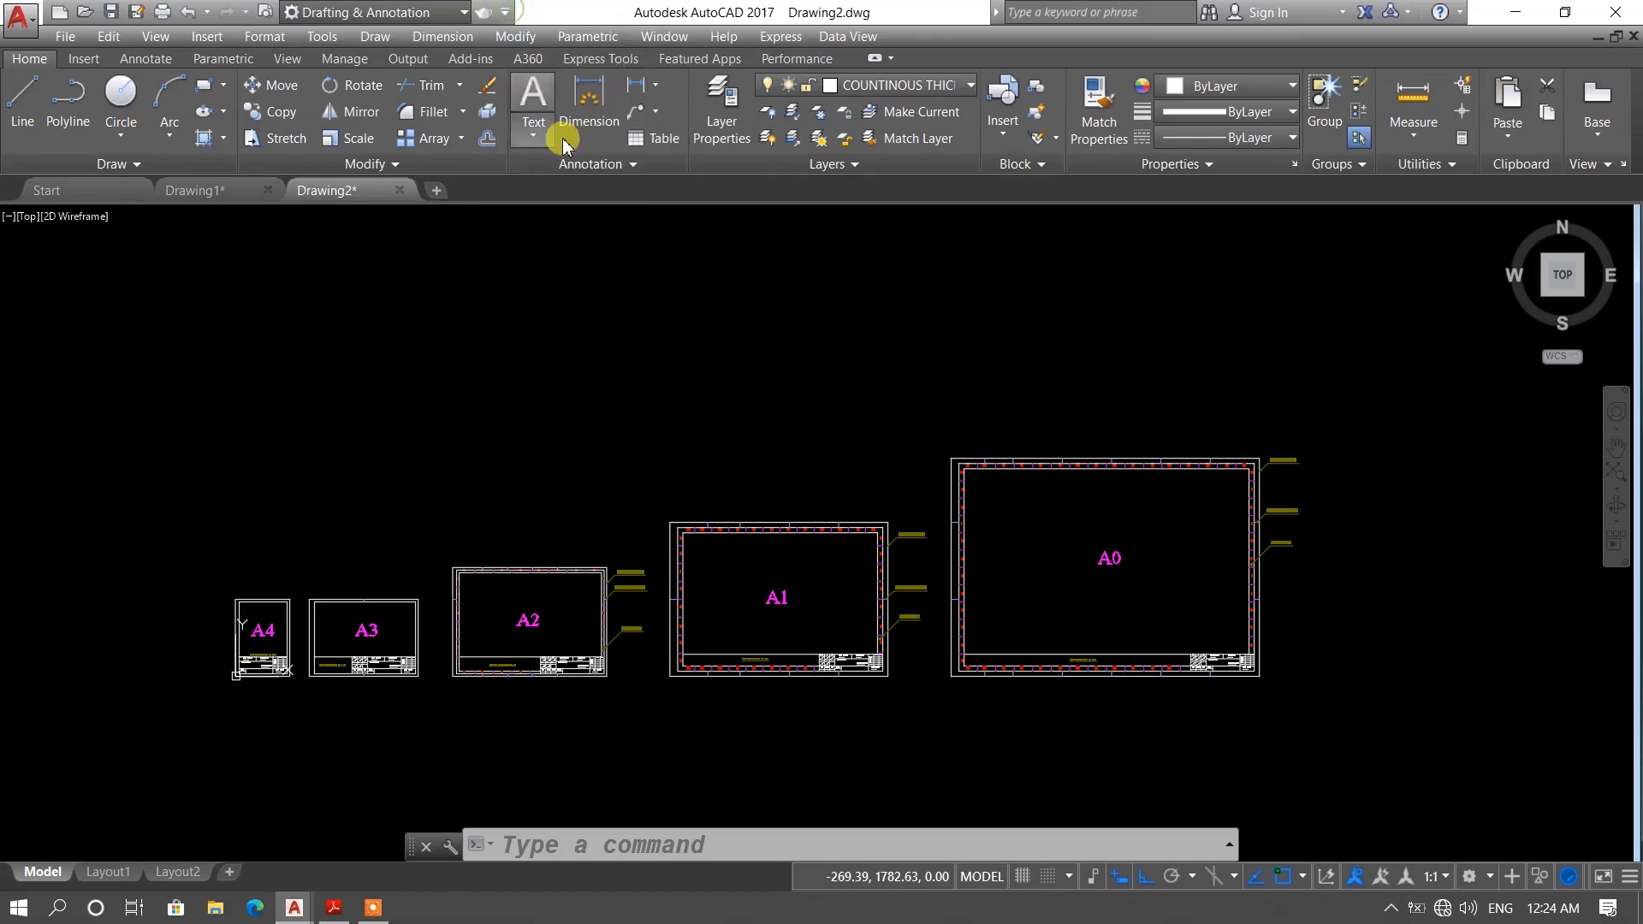
pyautogui.click(509, 14)
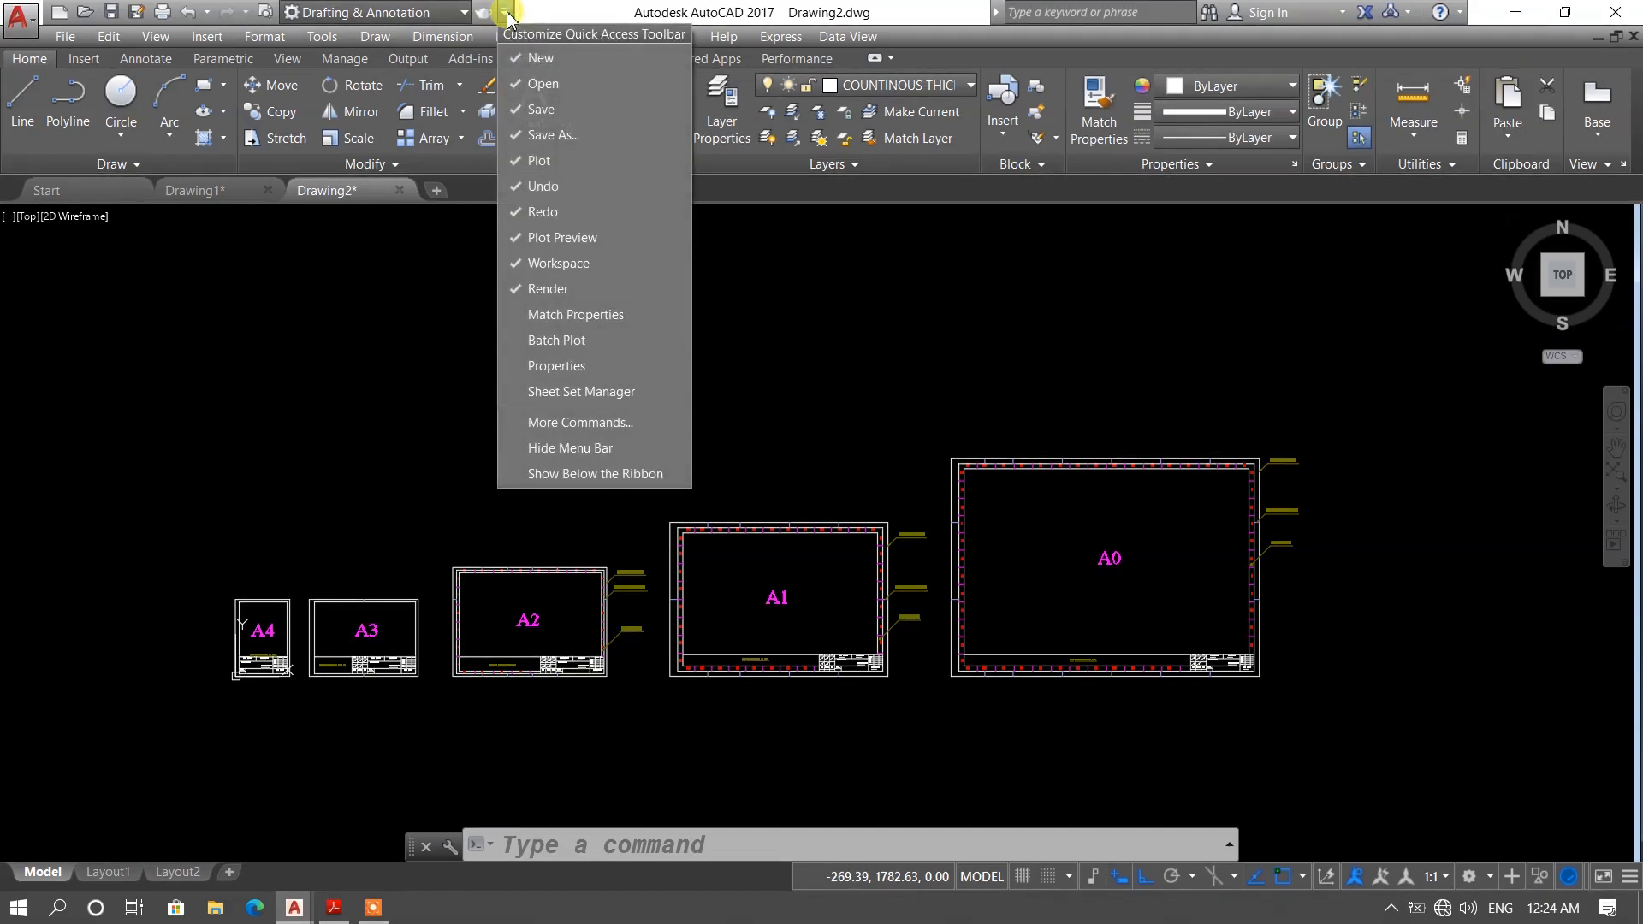
pyautogui.click(571, 342)
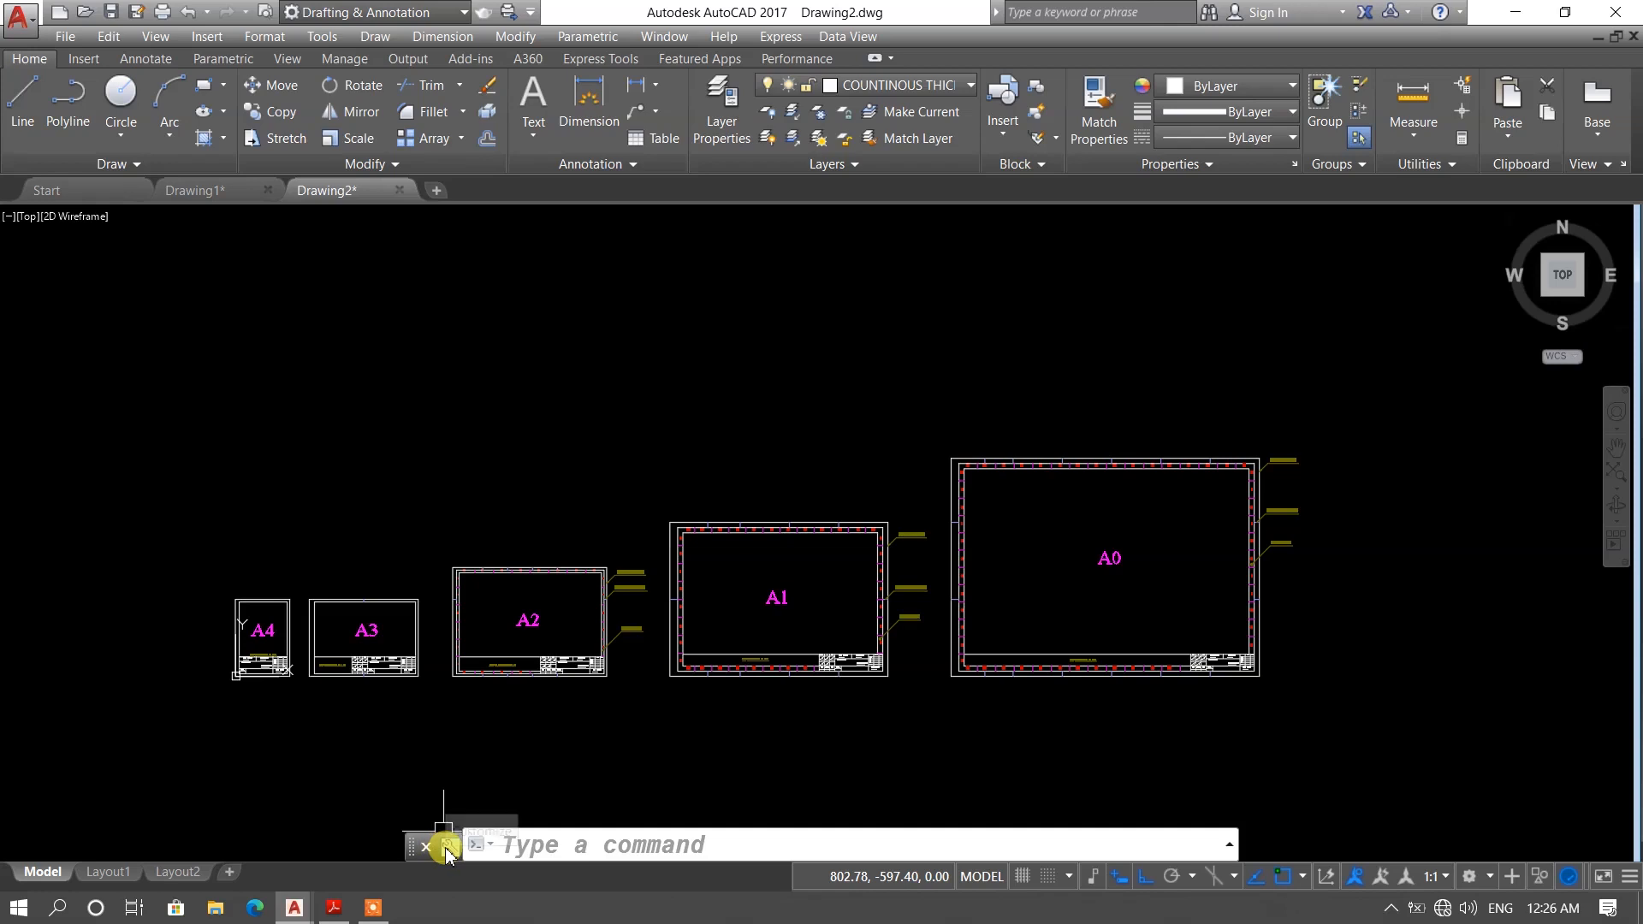
# Review the viewport's available model views and visual styles without choosing a different one
pyautogui.moveTo(176, 873)
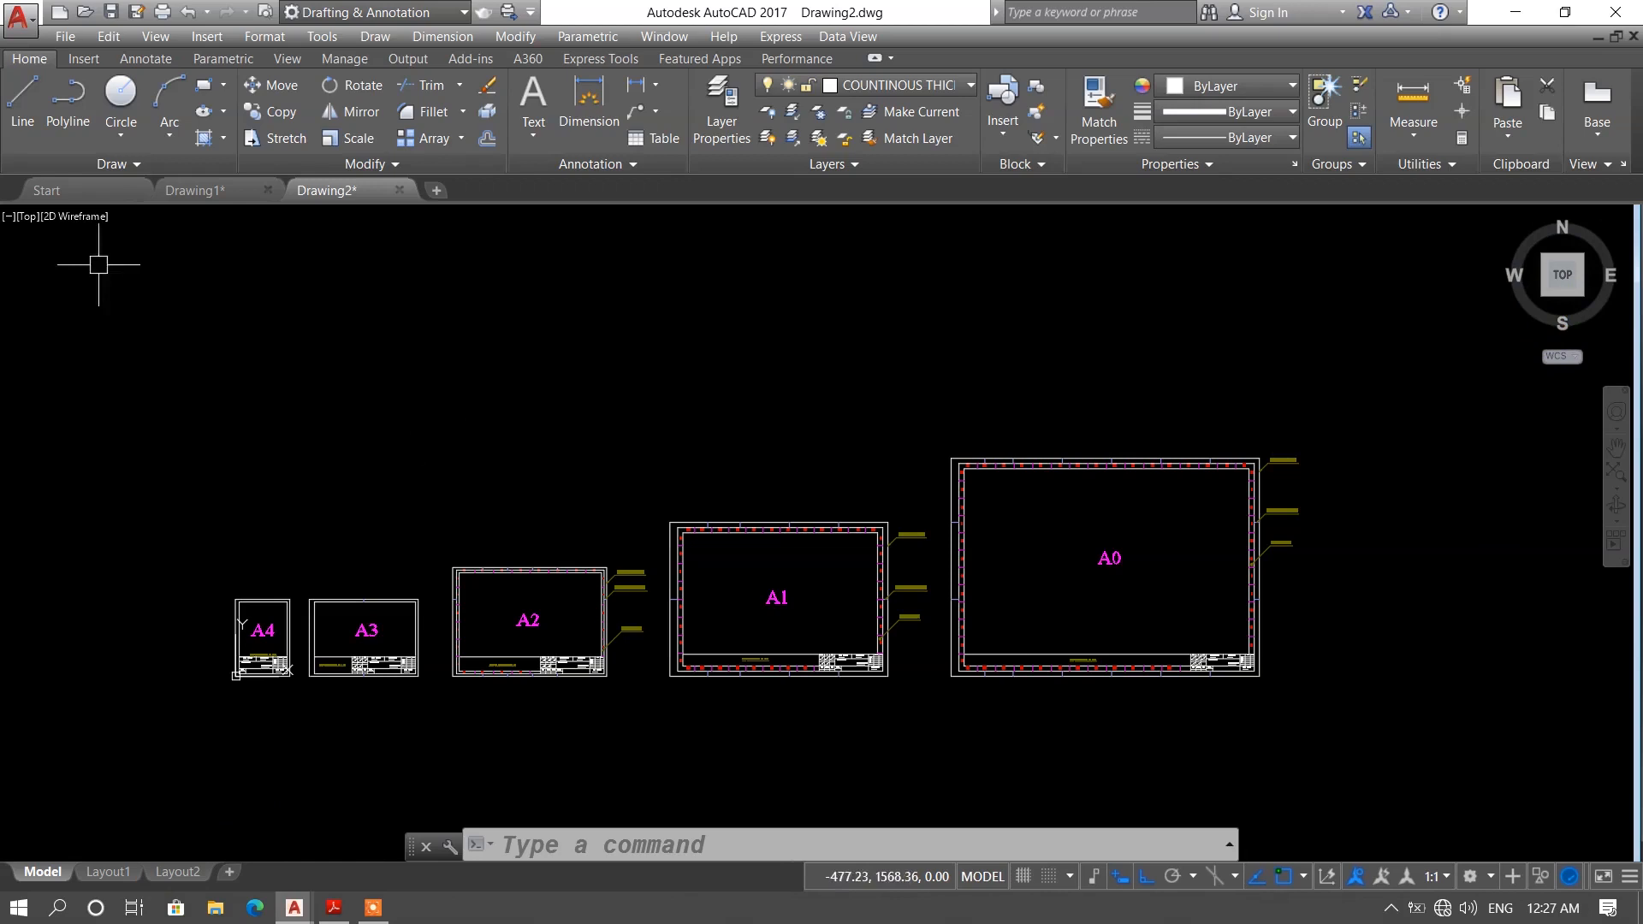
pyautogui.click(29, 218)
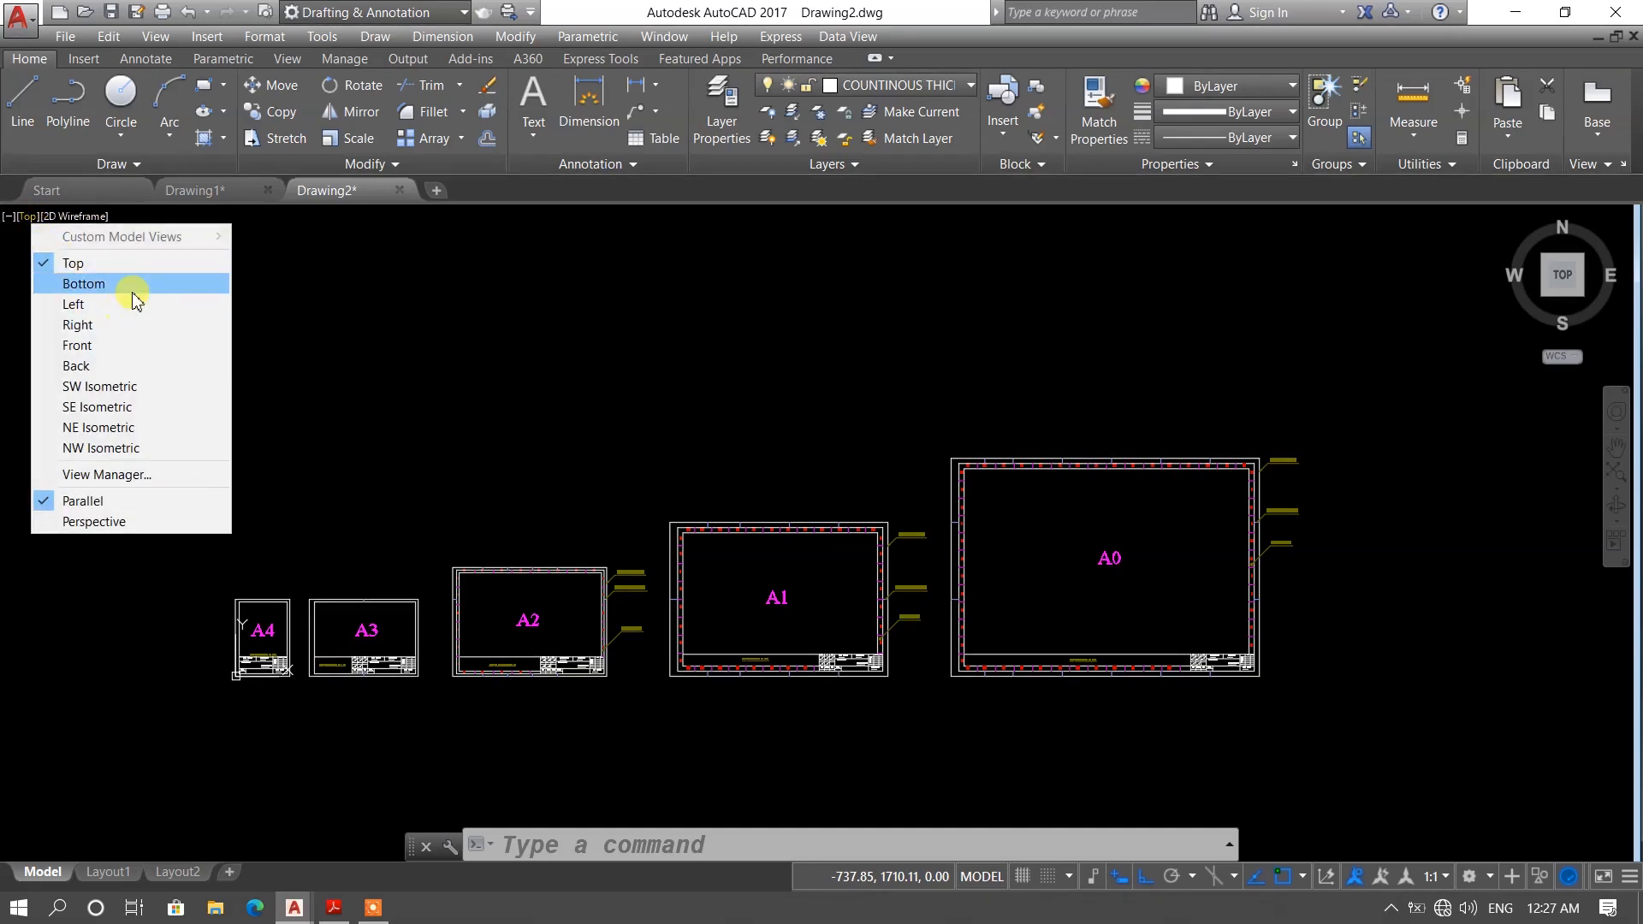
pyautogui.click(79, 218)
pyautogui.click(77, 216)
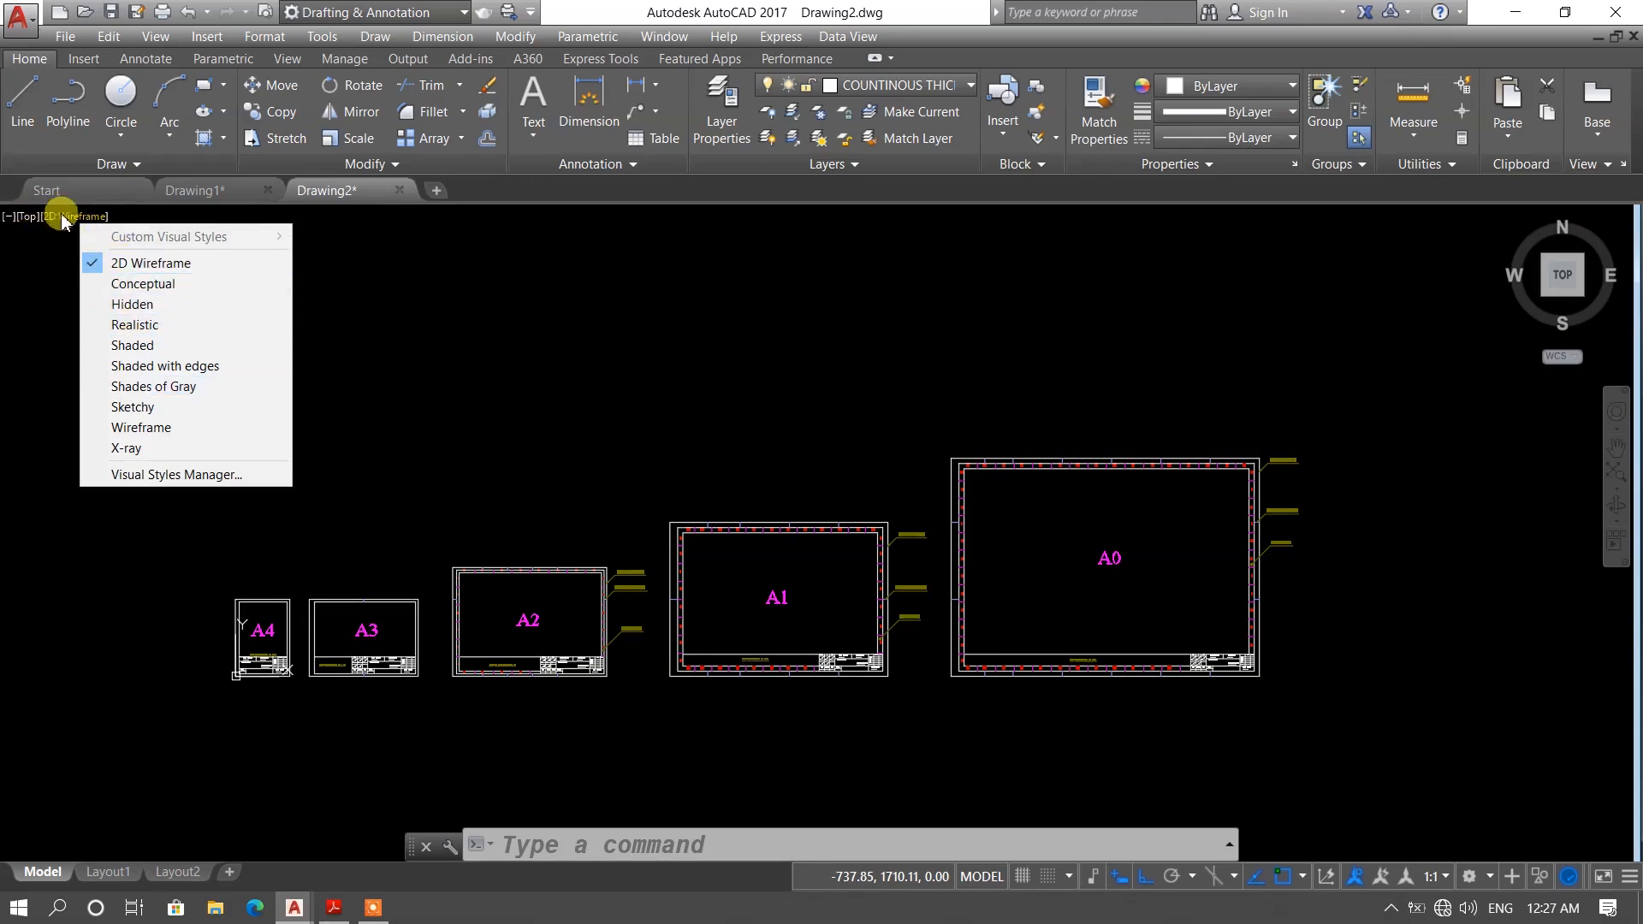
pyautogui.click(432, 327)
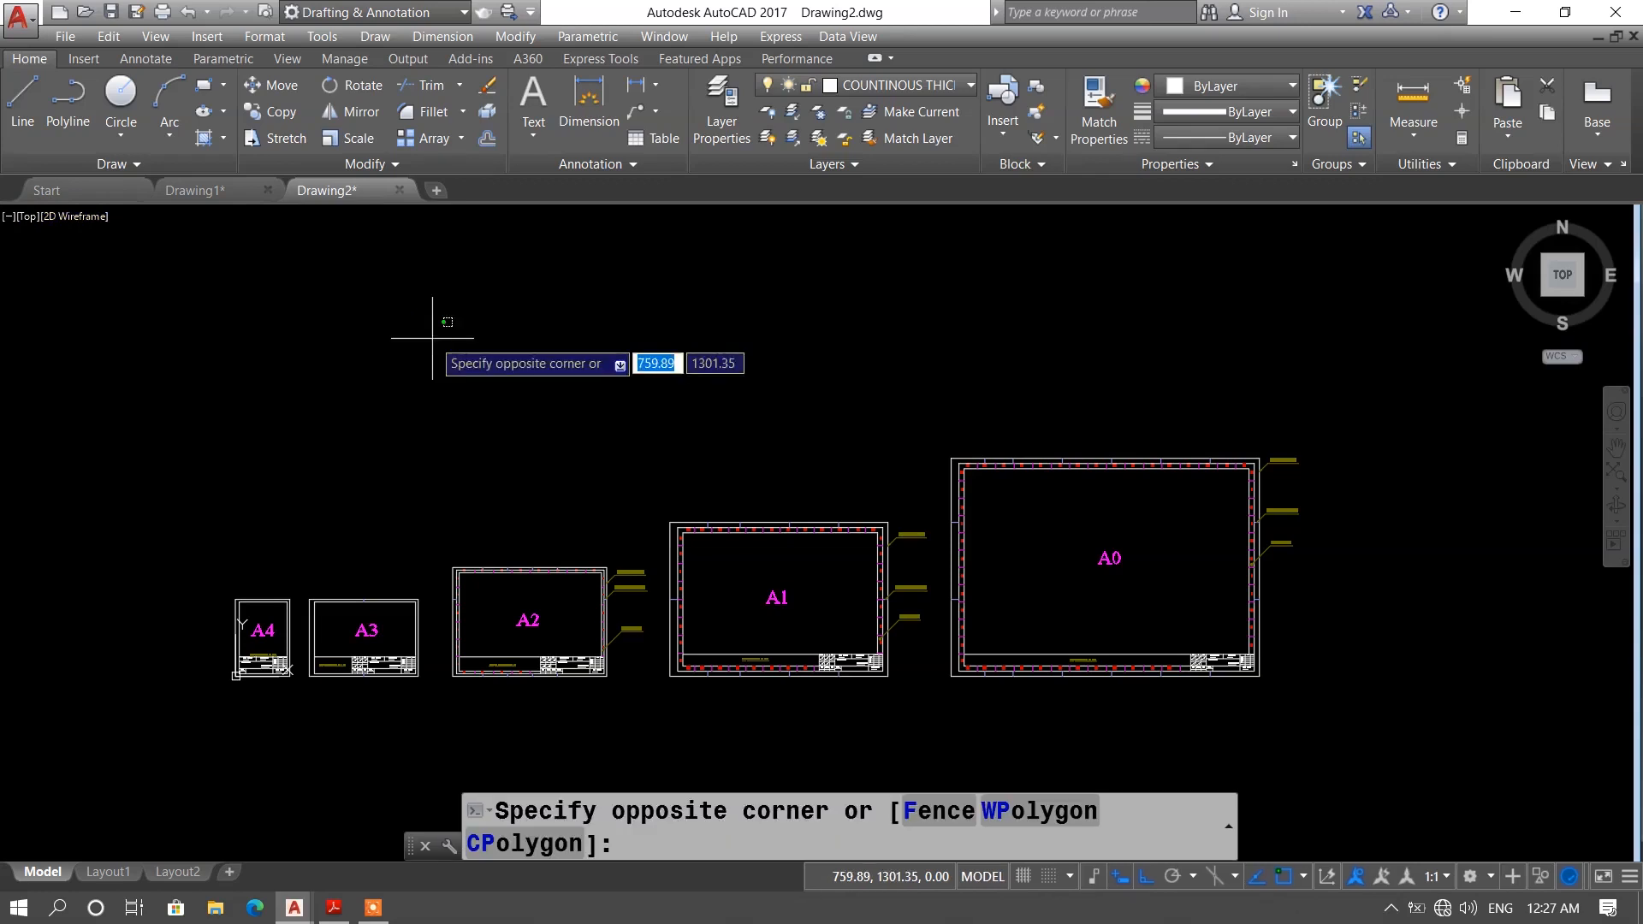
pyautogui.click(392, 341)
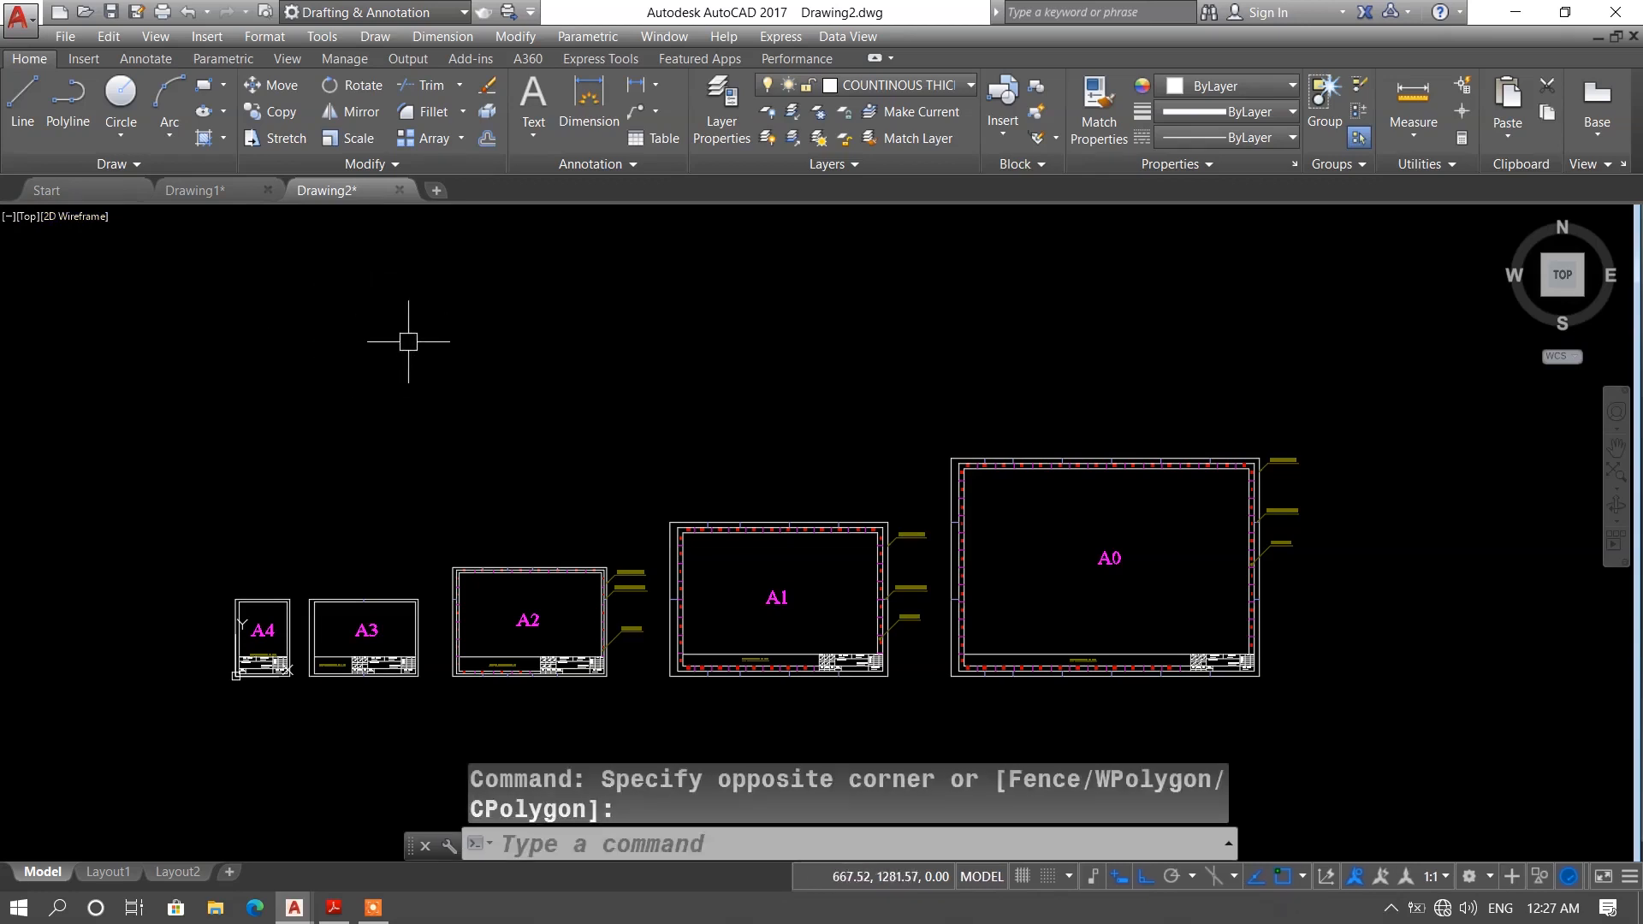
pyautogui.click(391, 337)
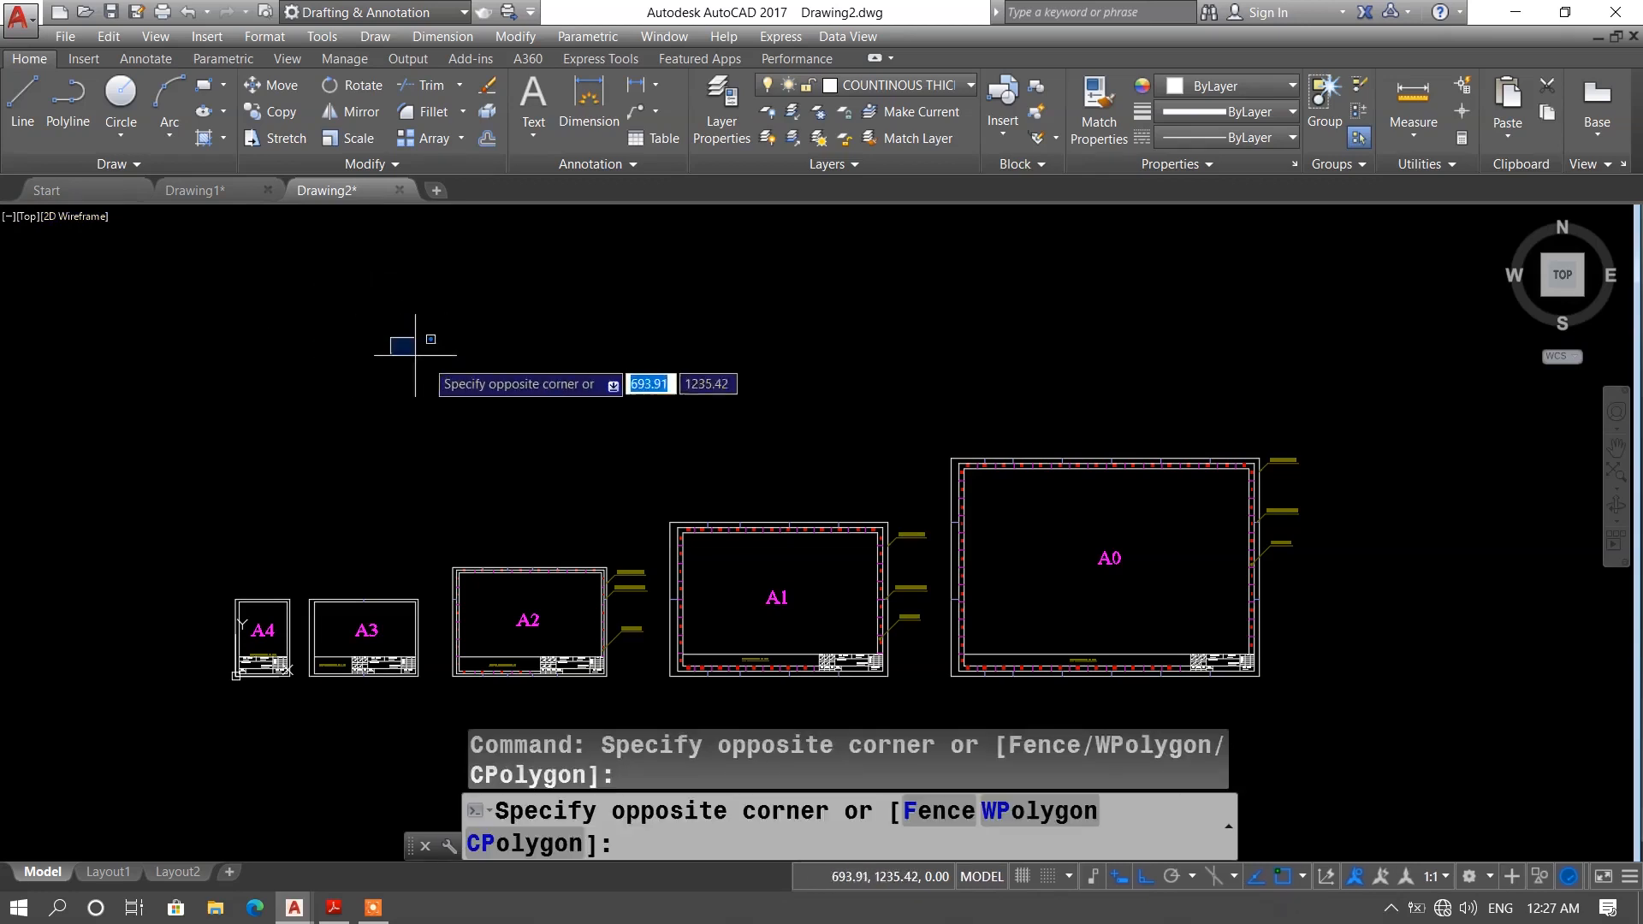
pyautogui.click(279, 424)
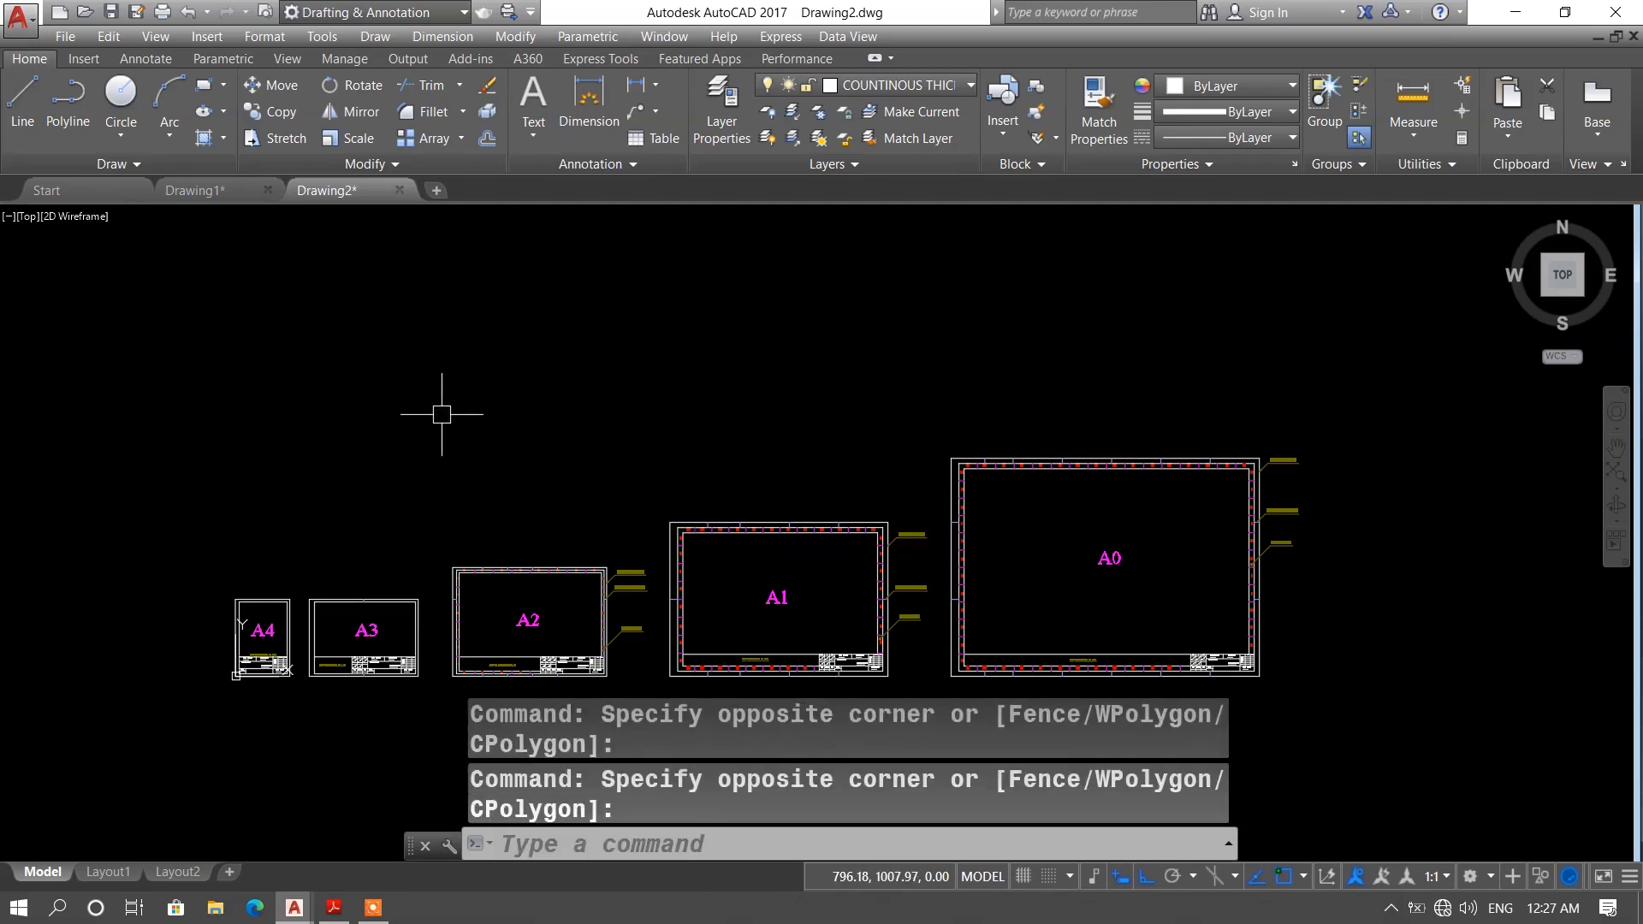
pyautogui.write('REC')
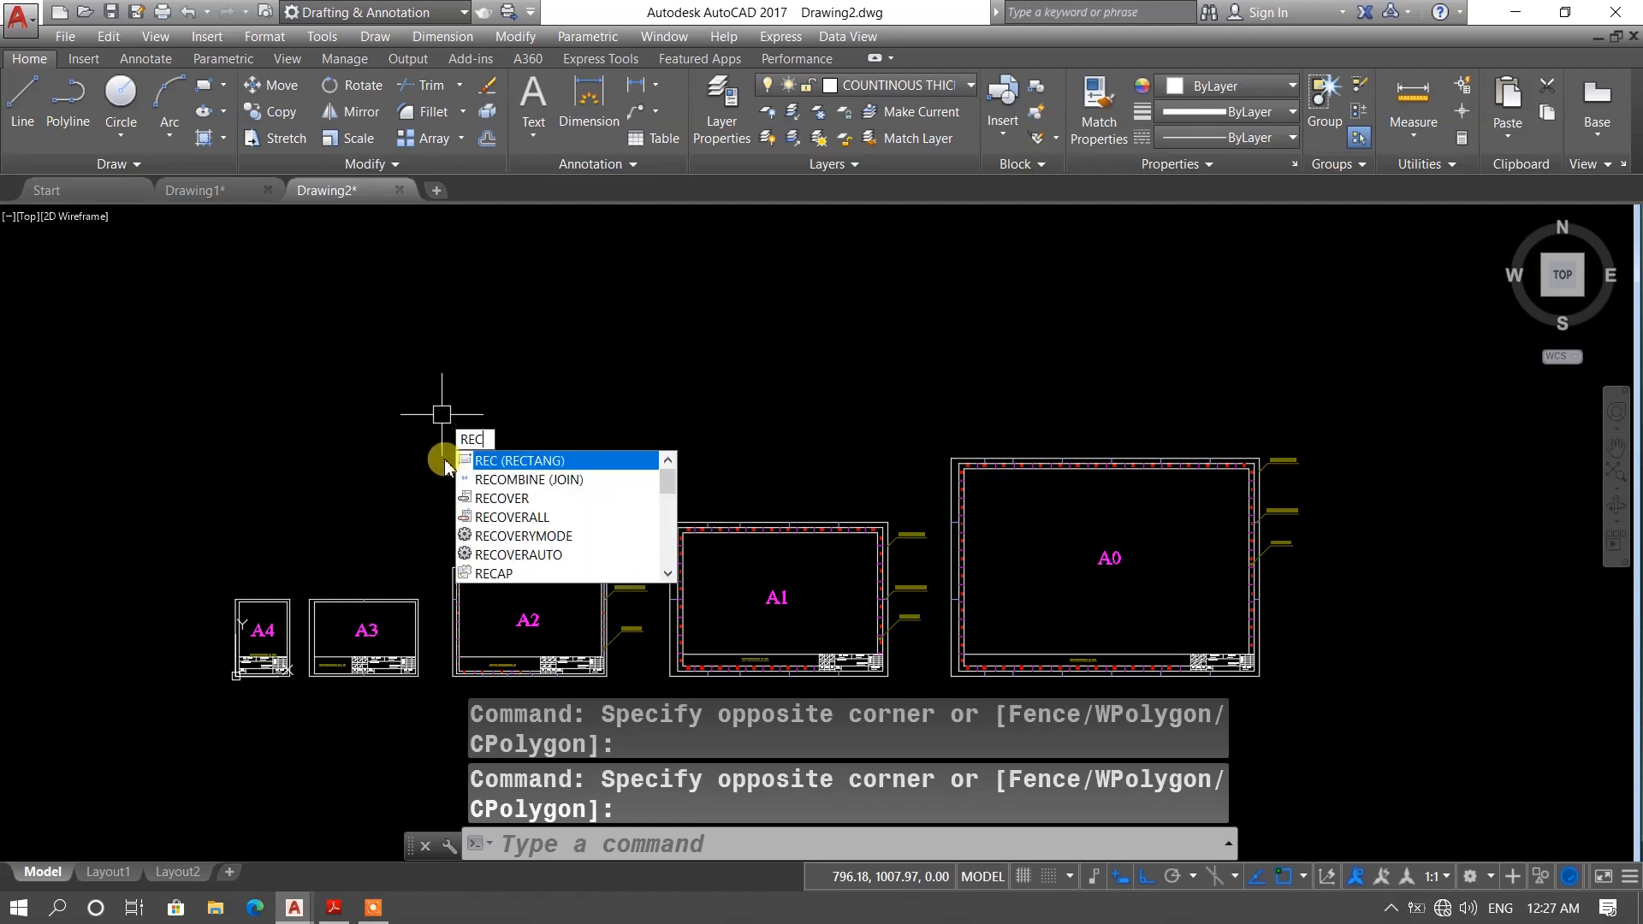
pyautogui.click(400, 464)
pyautogui.click(449, 414)
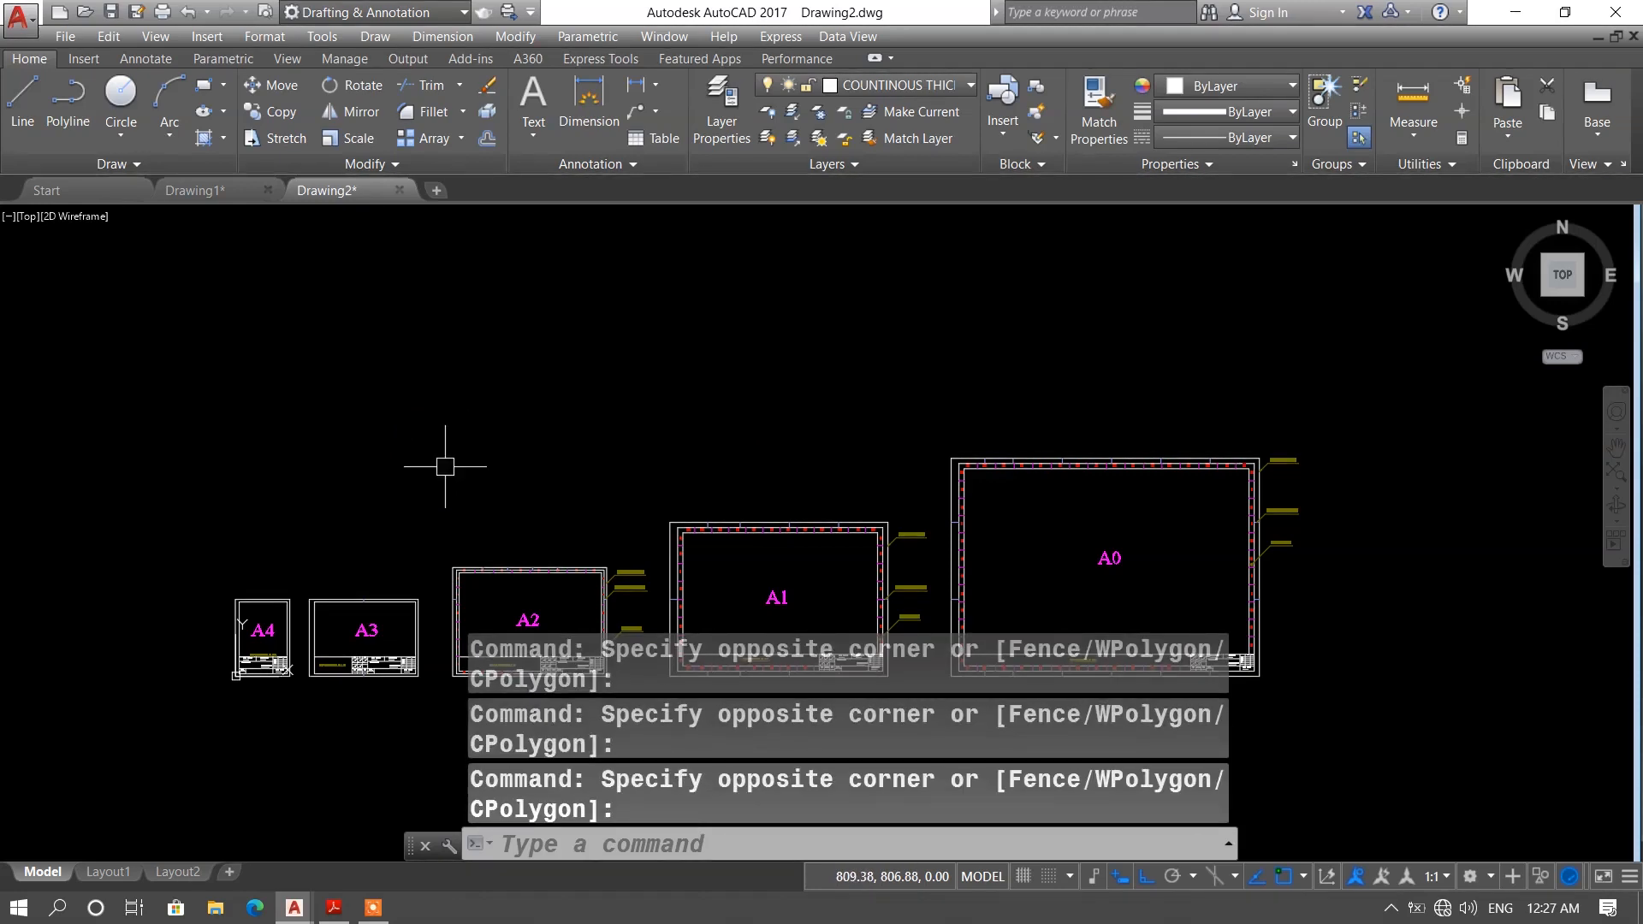
pyautogui.write('rec')
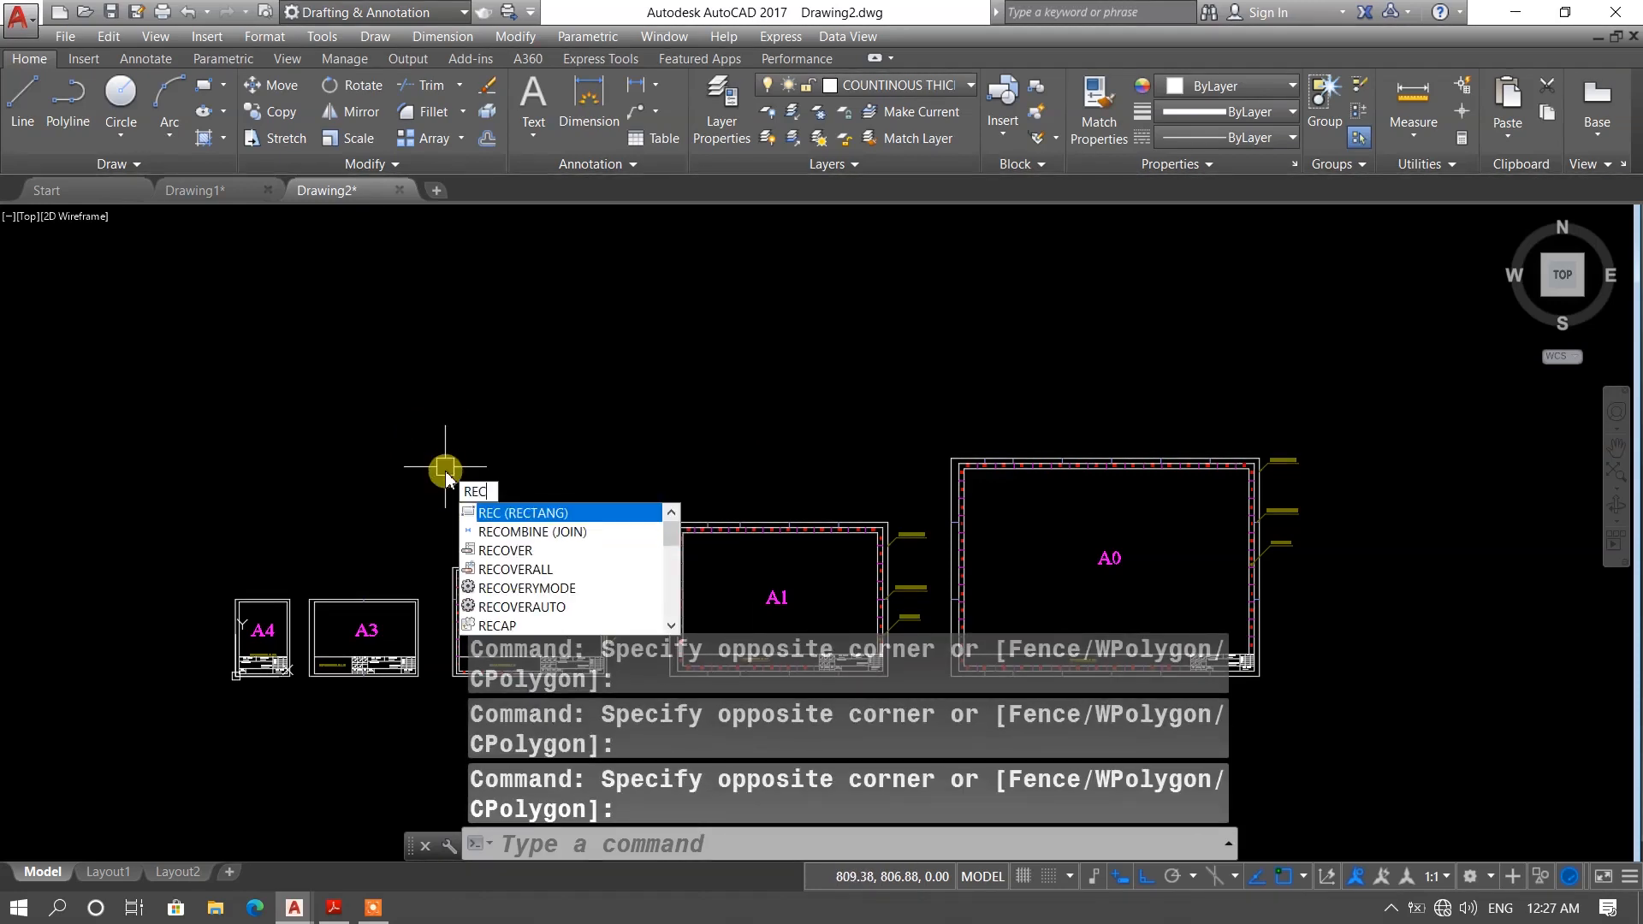
pyautogui.press('Return')
pyautogui.click(424, 468)
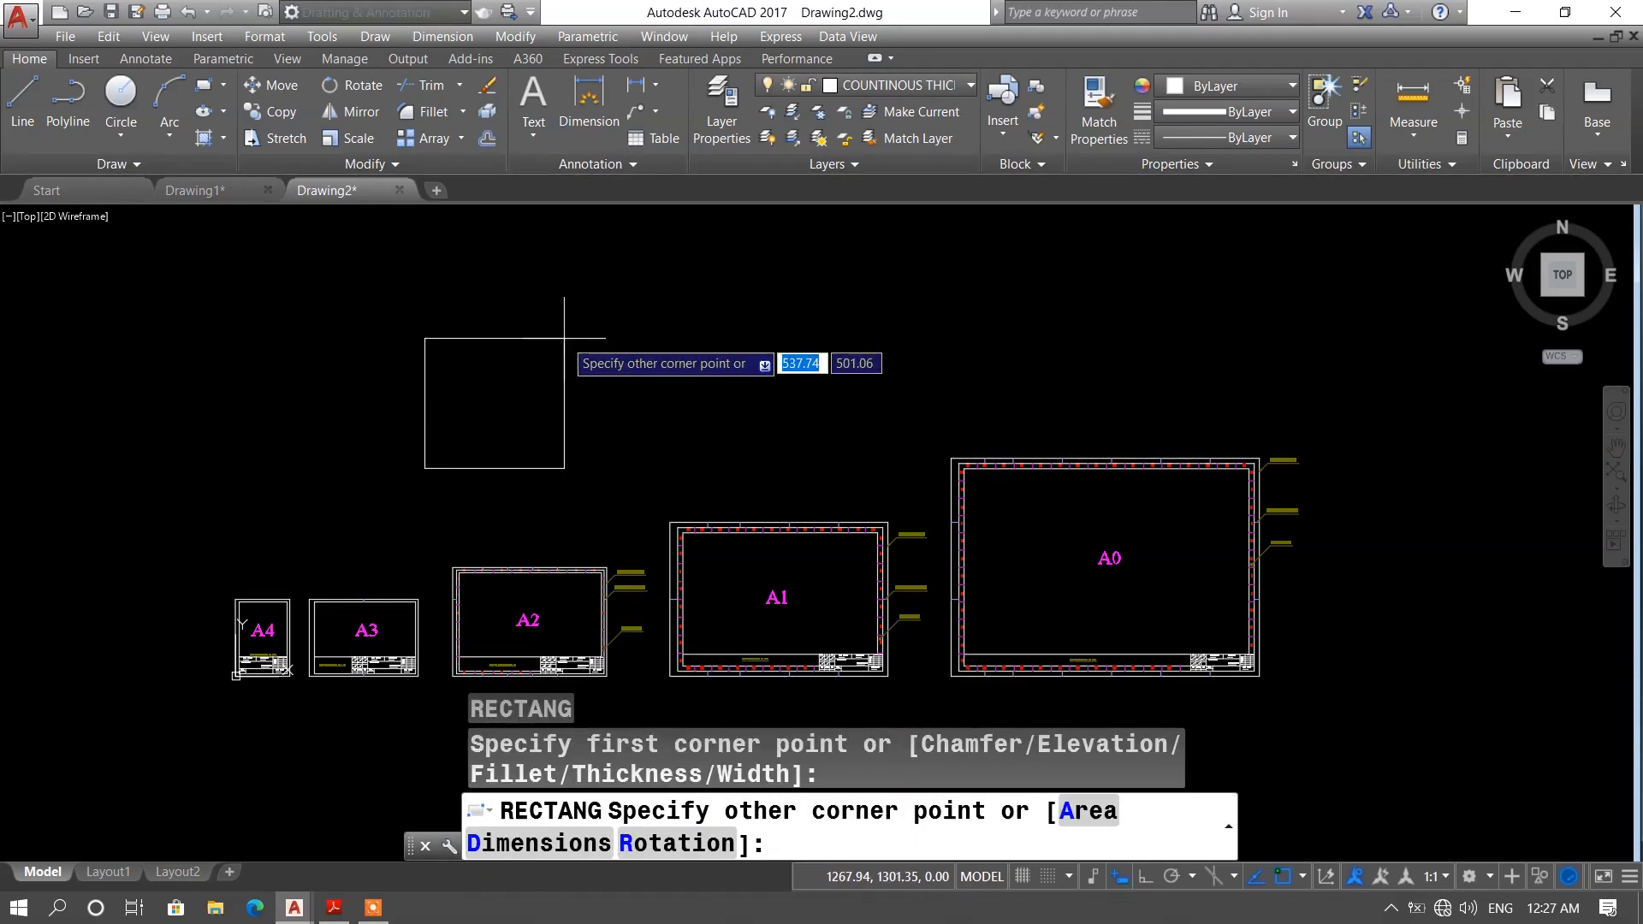
pyautogui.press('Escape')
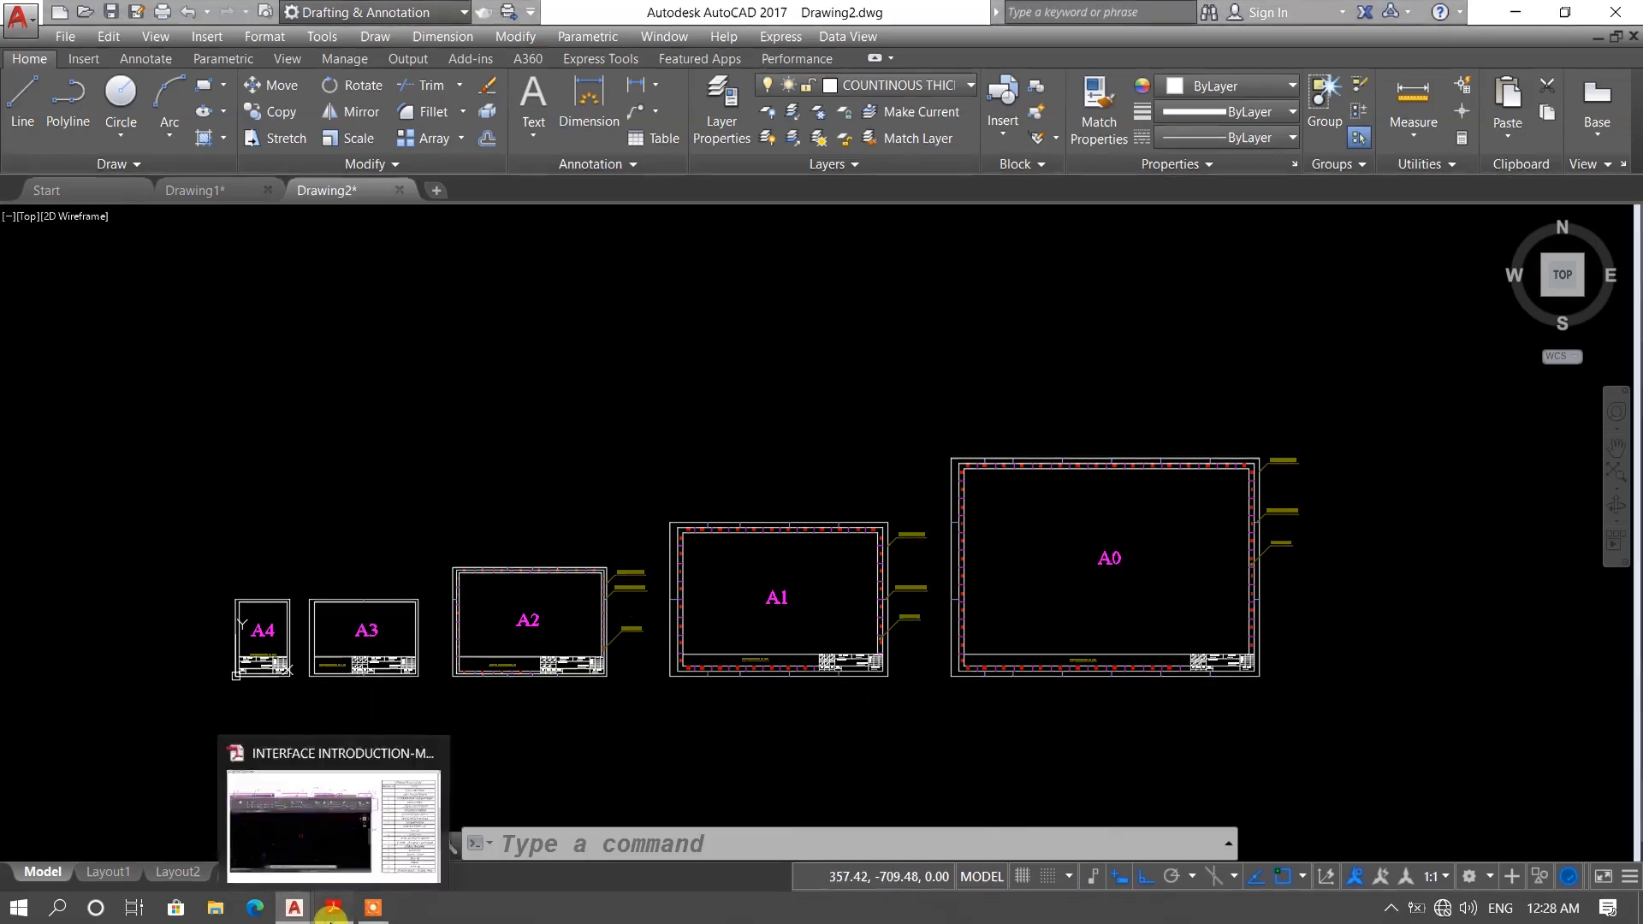
# Switch to Adobe Reader to view the numbered interface diagram in INTERFACE INTRODUCTION-Model.pdf
pyautogui.click(332, 909)
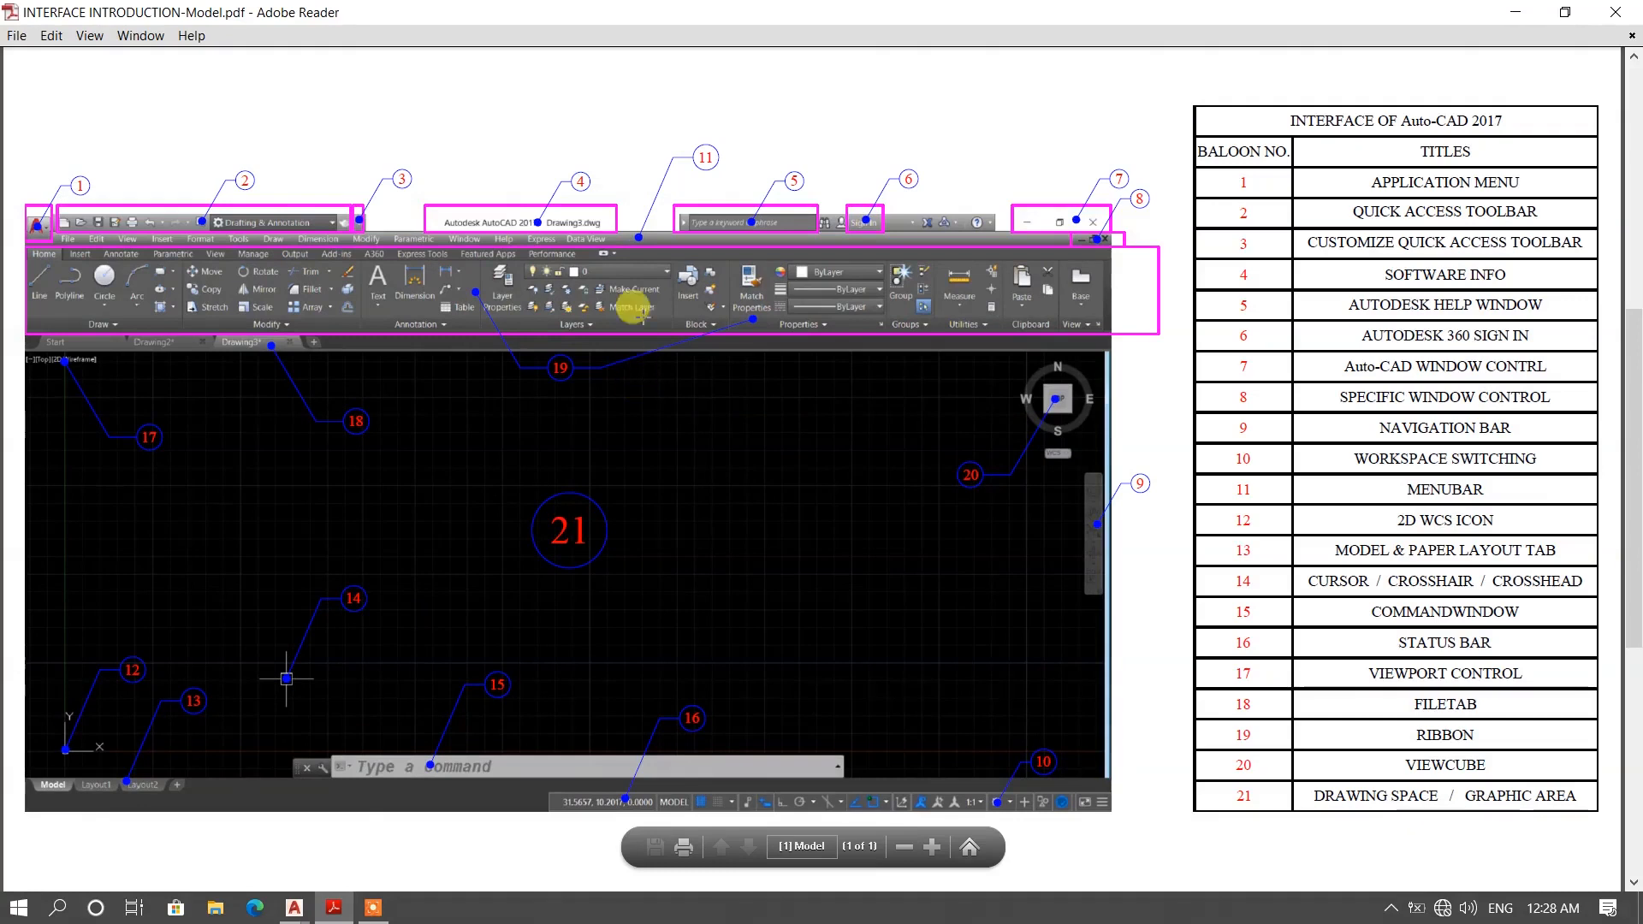